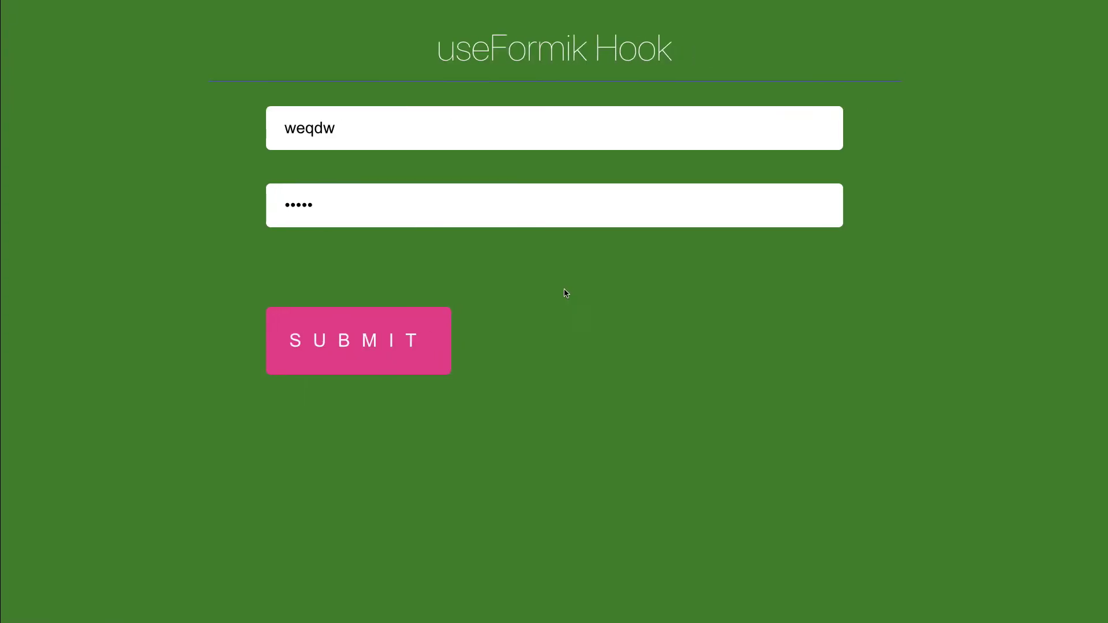
# - Enter empty and over-long email and password values to show Required and length errors, then return to VS Code
pyautogui.doubleClick(356, 129)
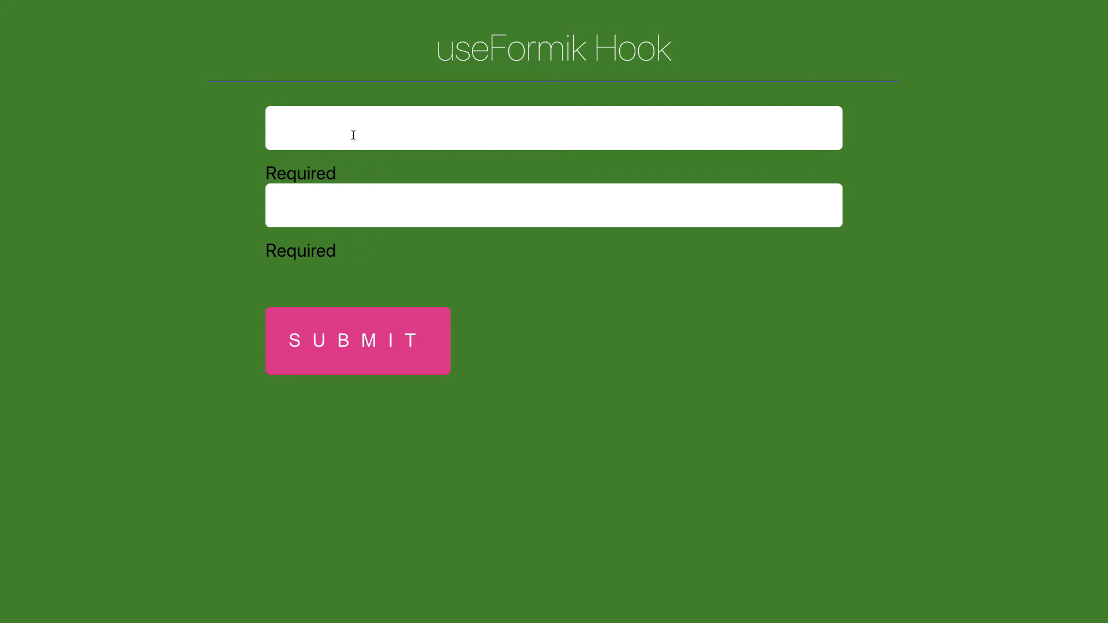
pyautogui.click(354, 134)
pyautogui.write('ASXASXA')
pyautogui.click(332, 198)
pyautogui.write('as')
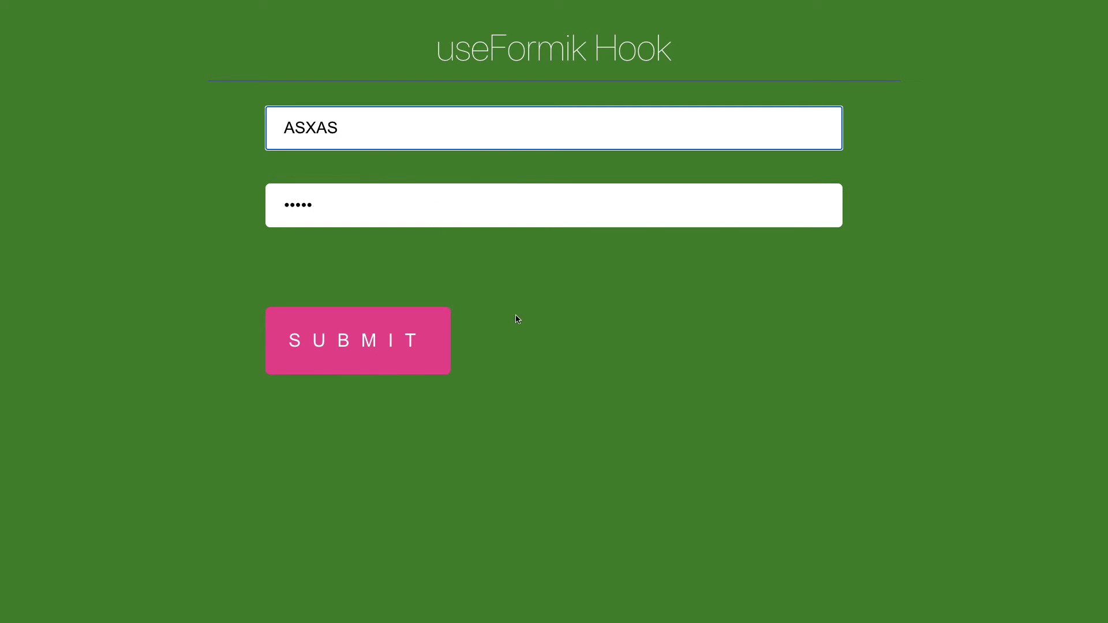
pyautogui.hotkey('ctrl', 'Right')
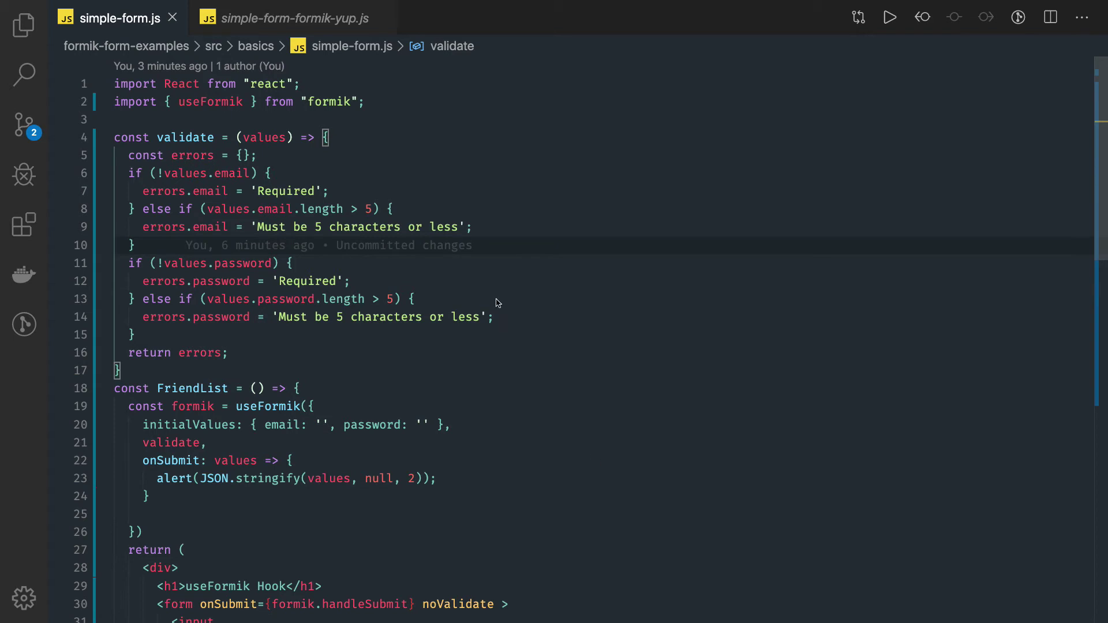
pyautogui.click(448, 300)
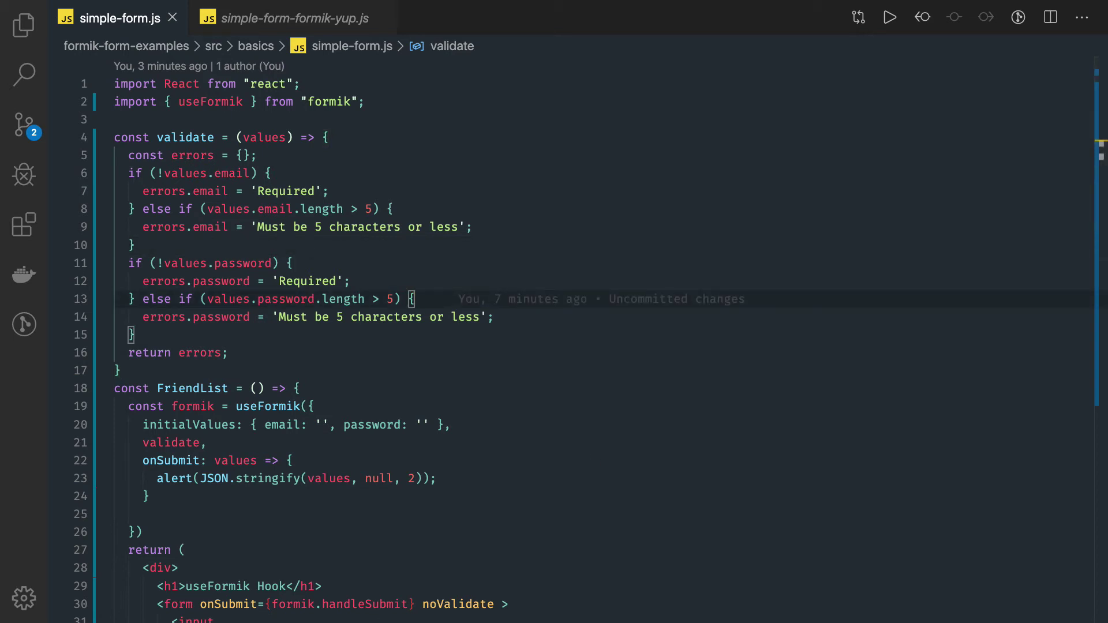
pyautogui.click(256, 299)
pyautogui.press('Down')
pyautogui.press('Down')
pyautogui.press('Down')
pyautogui.keyDown('shift'); pyautogui.click(113, 172); pyautogui.keyUp('shift')
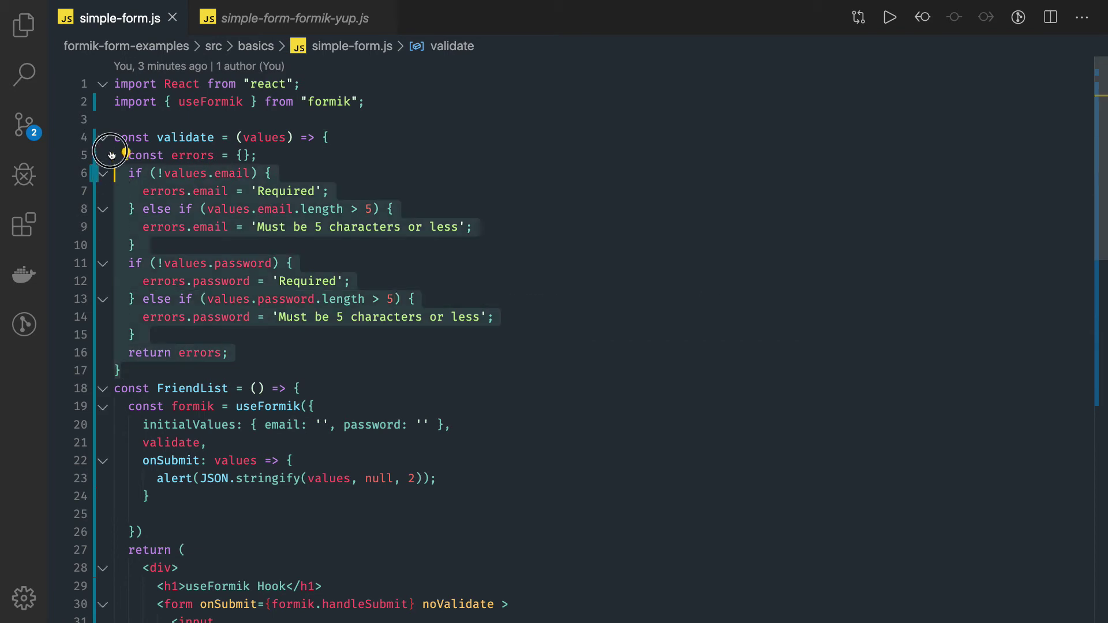
# - Paste the new password/email-regex validate function and delete the empty line before return errors
pyautogui.keyDown('shift'); pyautogui.click(111, 139); pyautogui.keyUp('shift')
pyautogui.hotkey('ctrl', 'v')
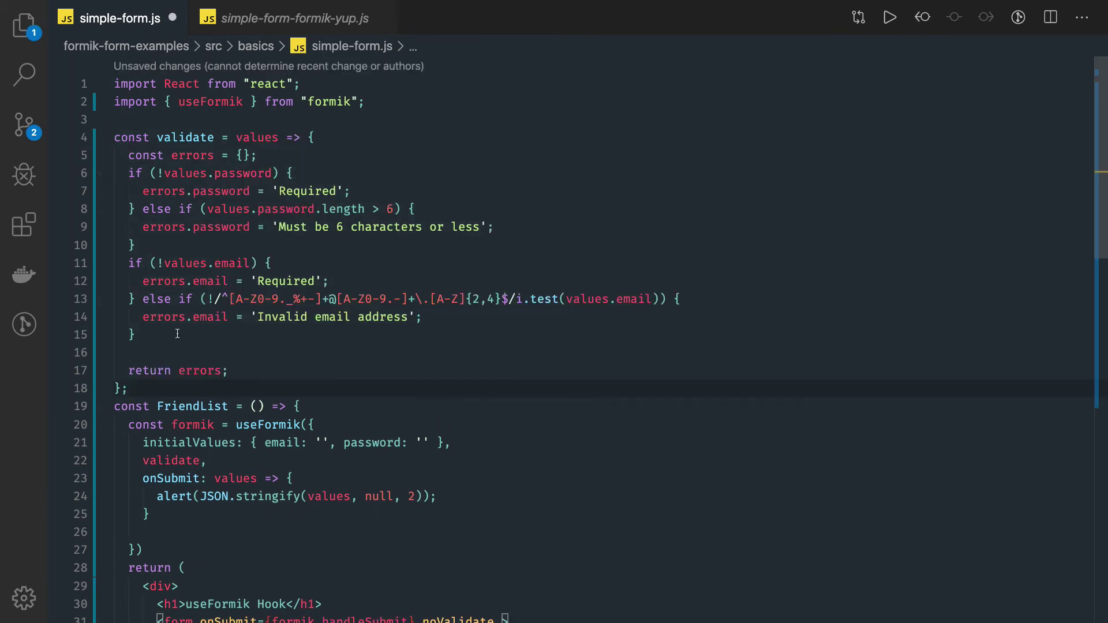
pyautogui.click(148, 352)
pyautogui.press('BackSpace')
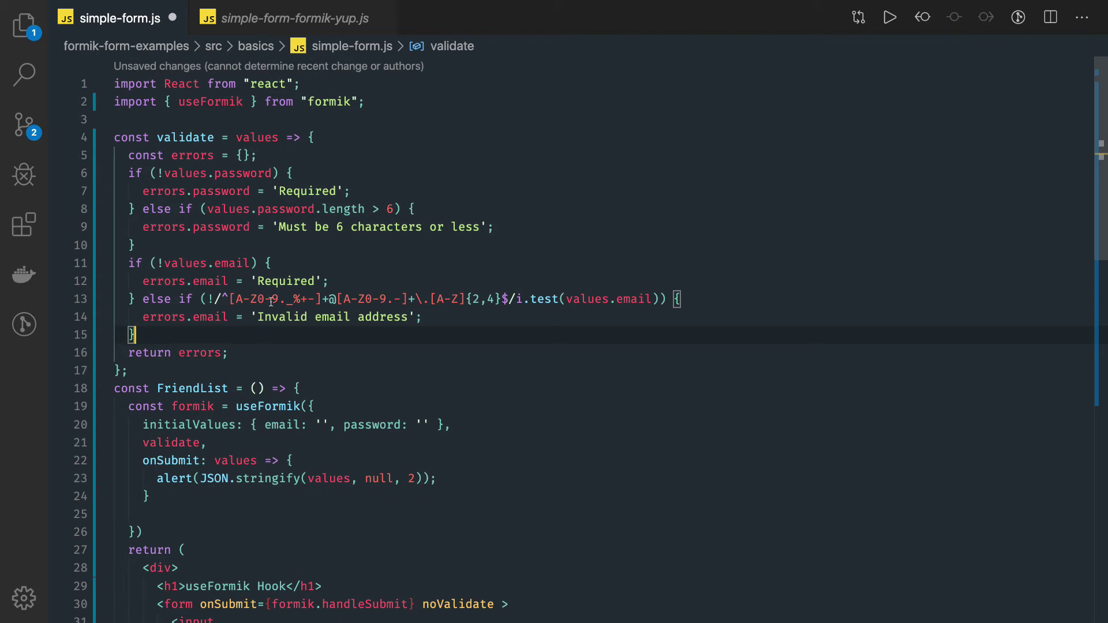
# - Review the email regex test, the Invalid email error, and the validate option in useFormik
pyautogui.moveTo(206, 299); pyautogui.dragTo(491, 301)
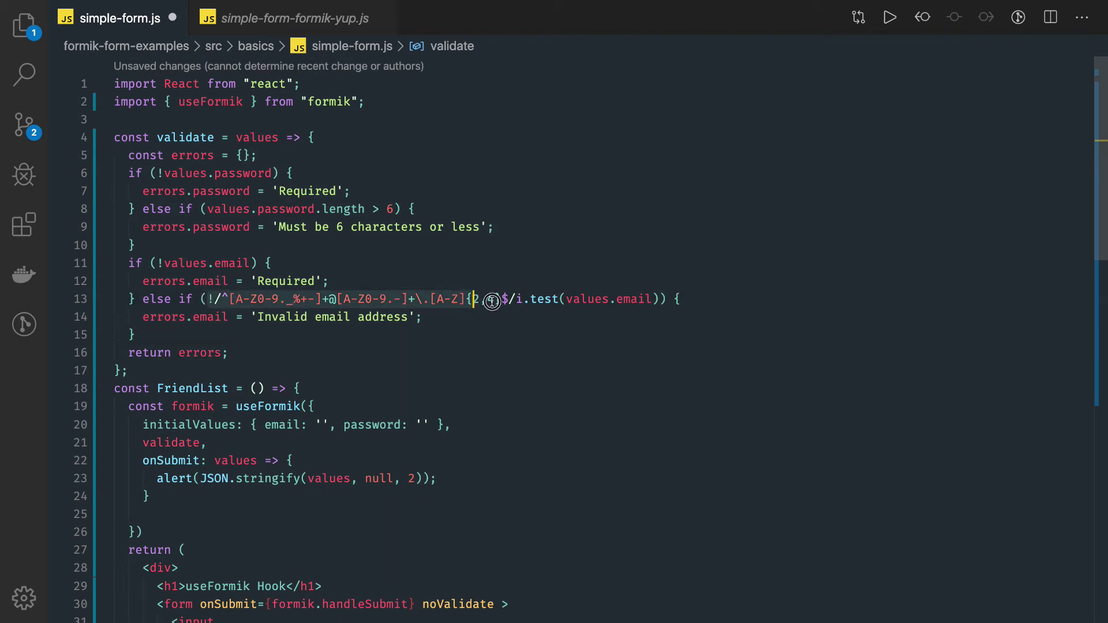
pyautogui.click(606, 298)
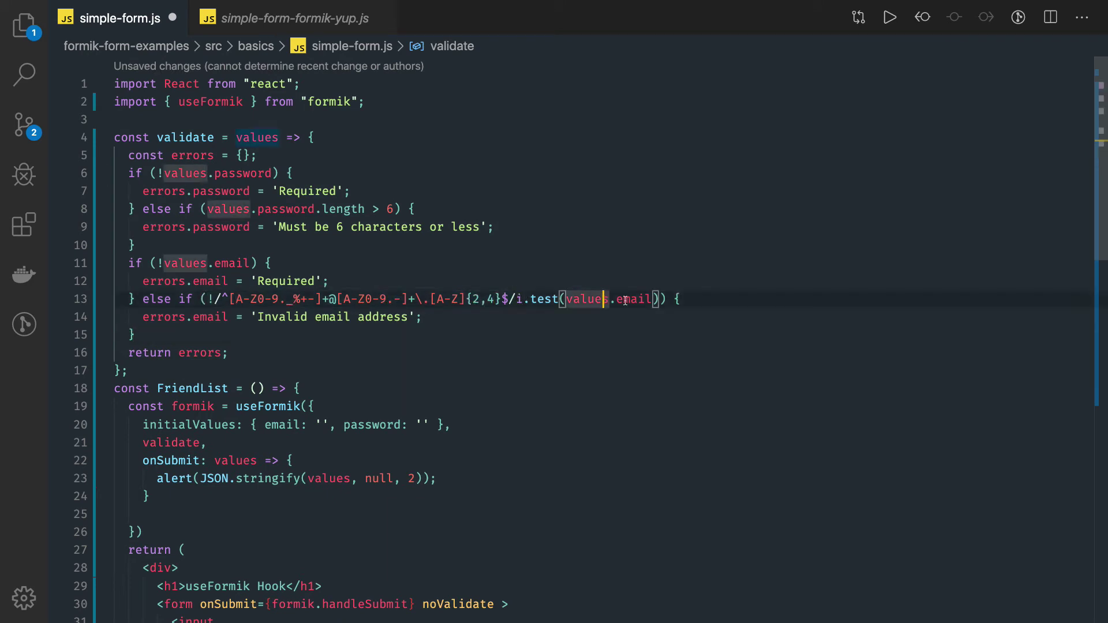
pyautogui.click(653, 299)
pyautogui.doubleClick(281, 317)
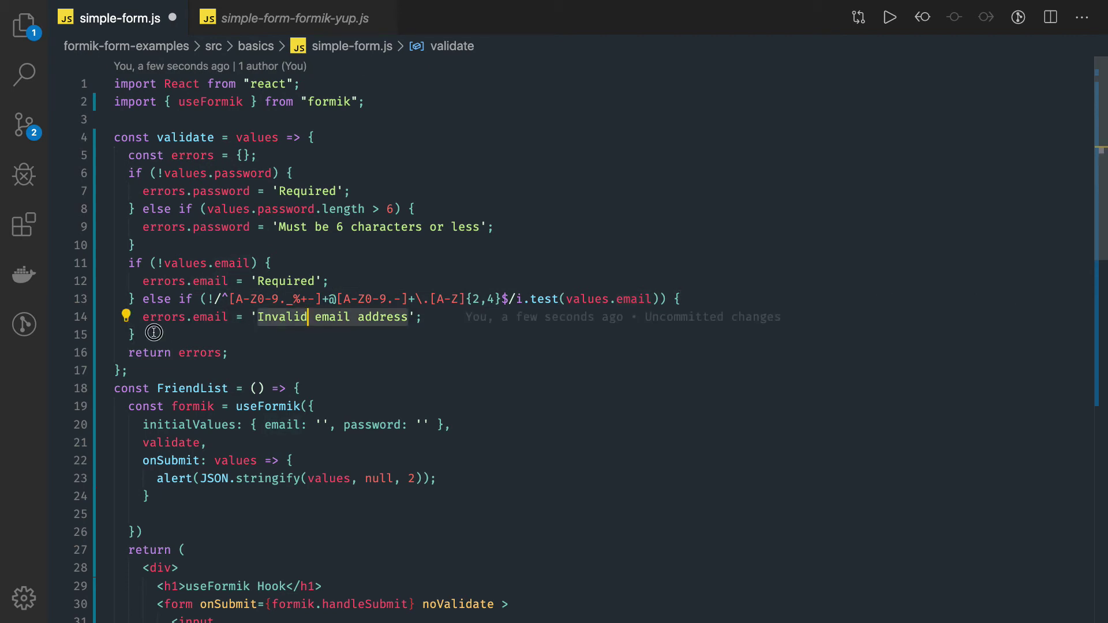
pyautogui.moveTo(147, 335)
pyautogui.mouseDown()
pyautogui.moveTo(113, 260)
pyautogui.moveTo(110, 173)
pyautogui.mouseUp()
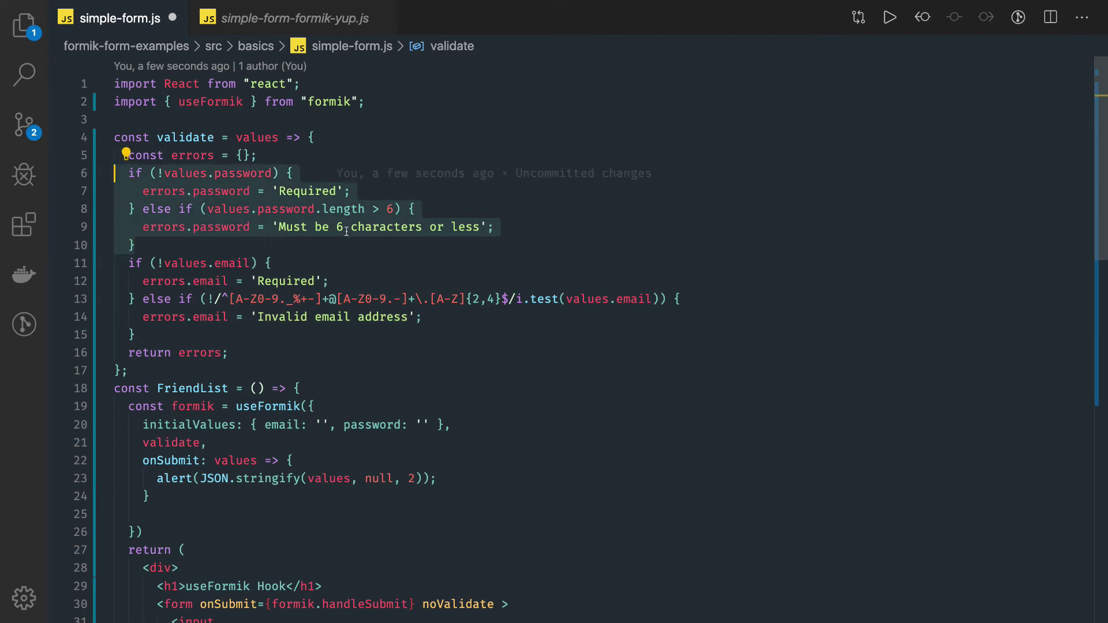
pyautogui.click(297, 247)
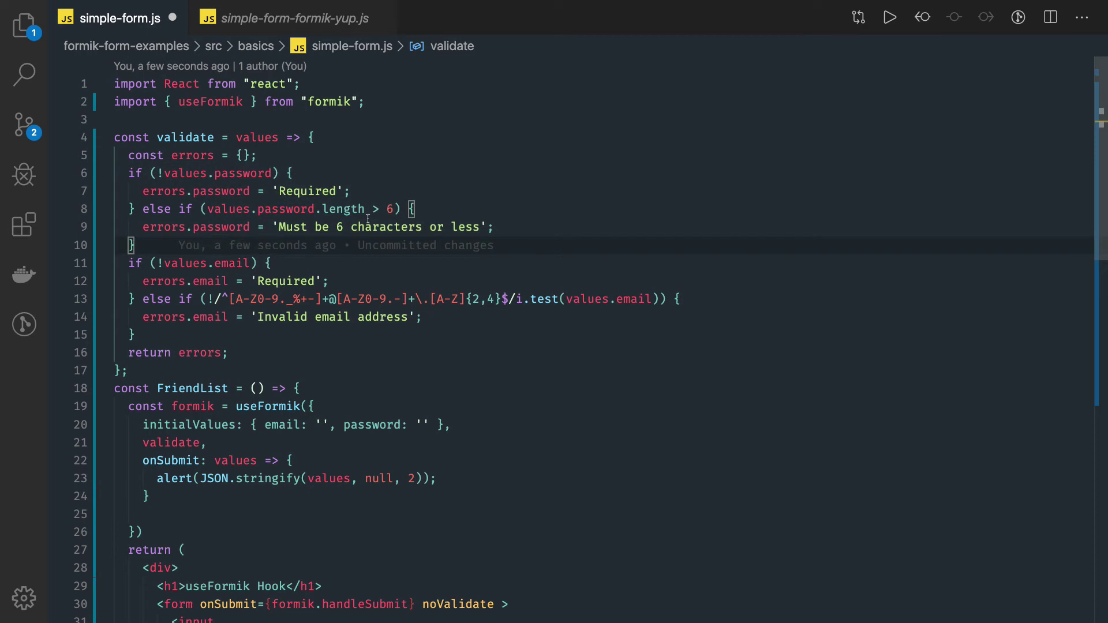
pyautogui.scroll(-1, 338, 263)
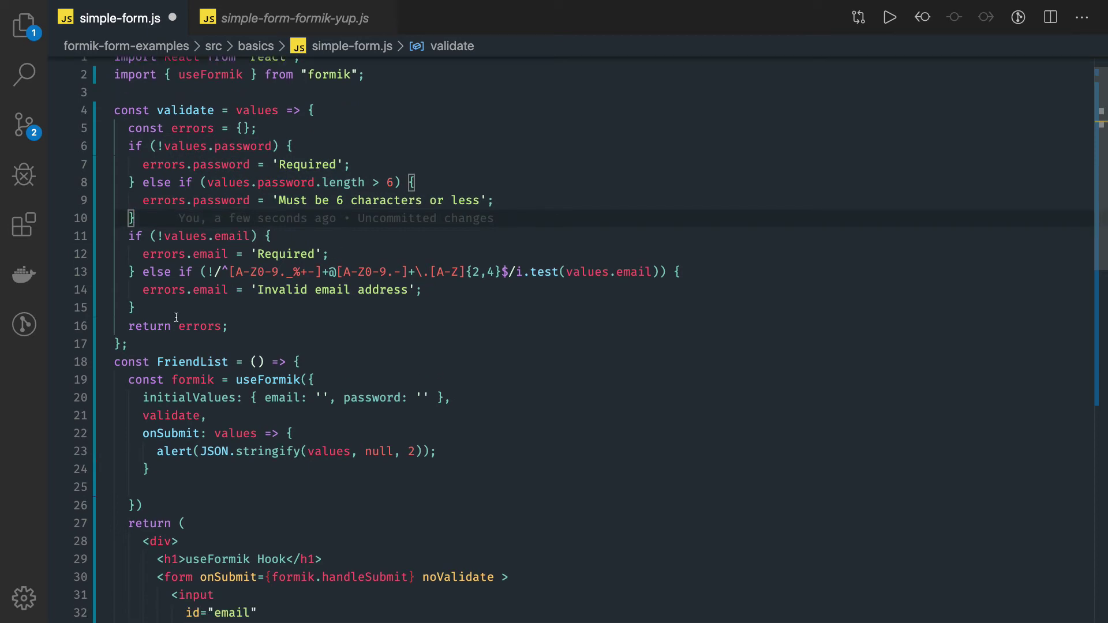
pyautogui.doubleClick(179, 415)
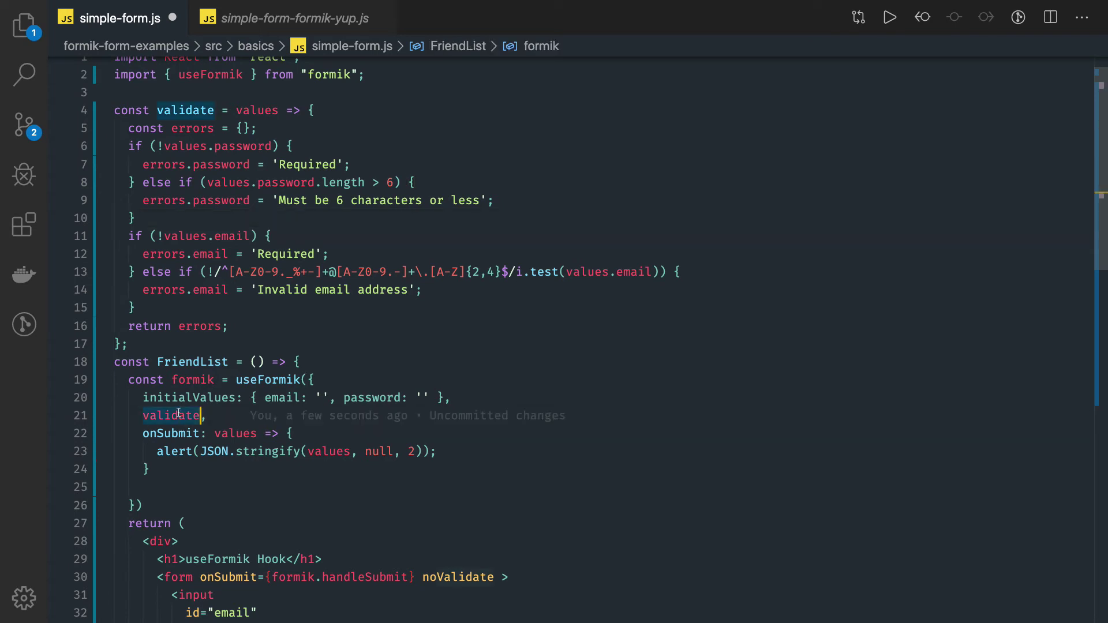
pyautogui.press('Right')
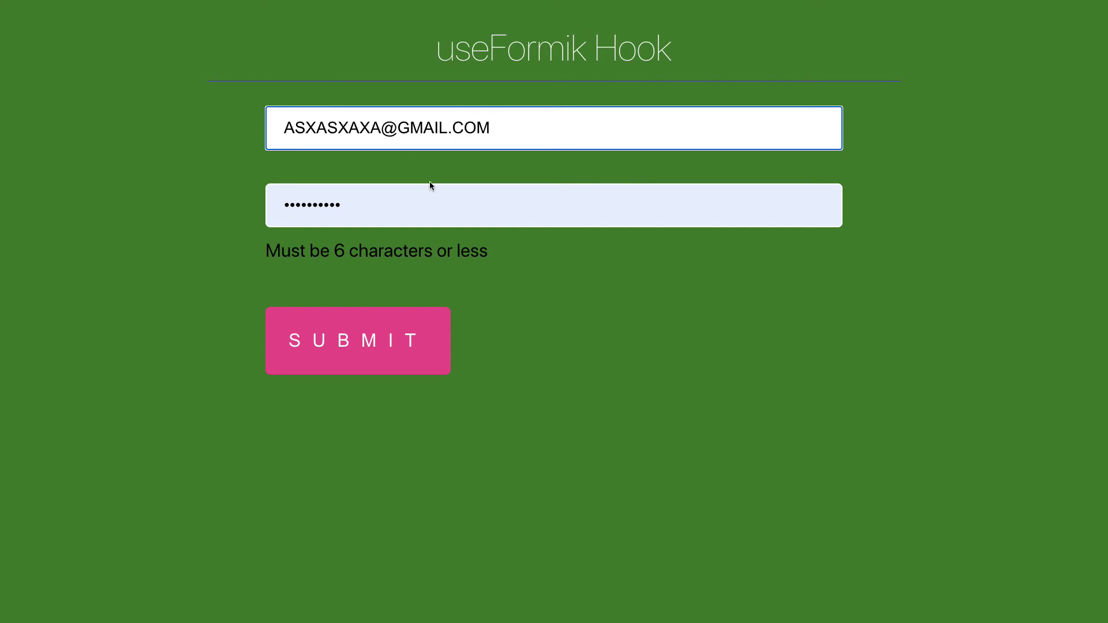
# - After seeing 'Must be 6 characters or less' for the long password, return to VS Code
pyautogui.hotkey('ctrl', 'Right')
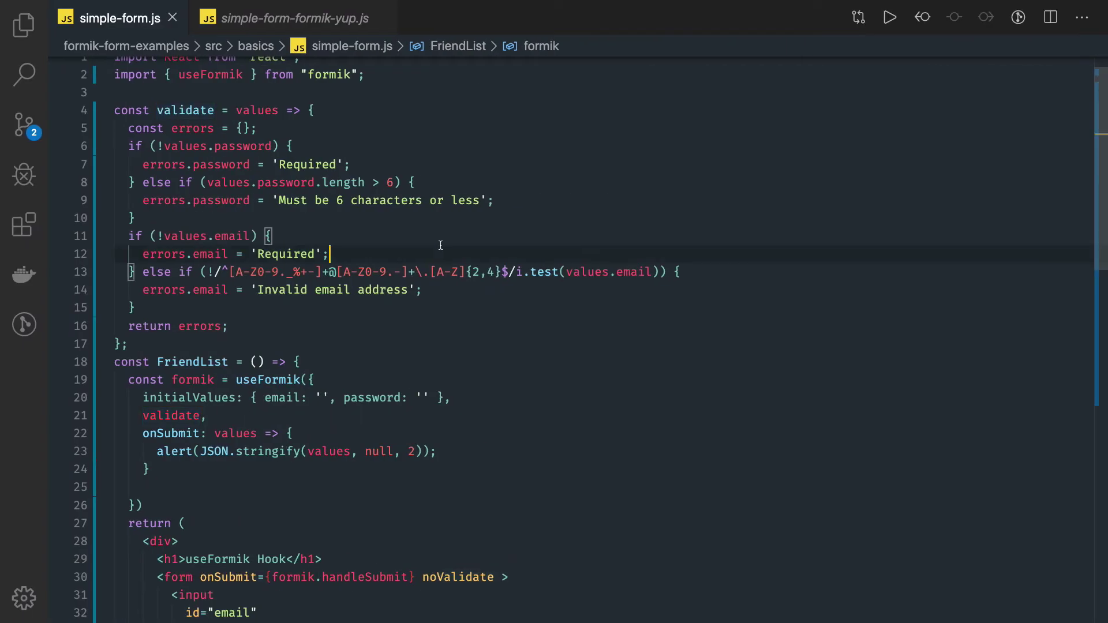
# - Rename validate on line 4 to formSchema, fixing the typo, and place the caret on blank line 3
pyautogui.doubleClick(183, 112)
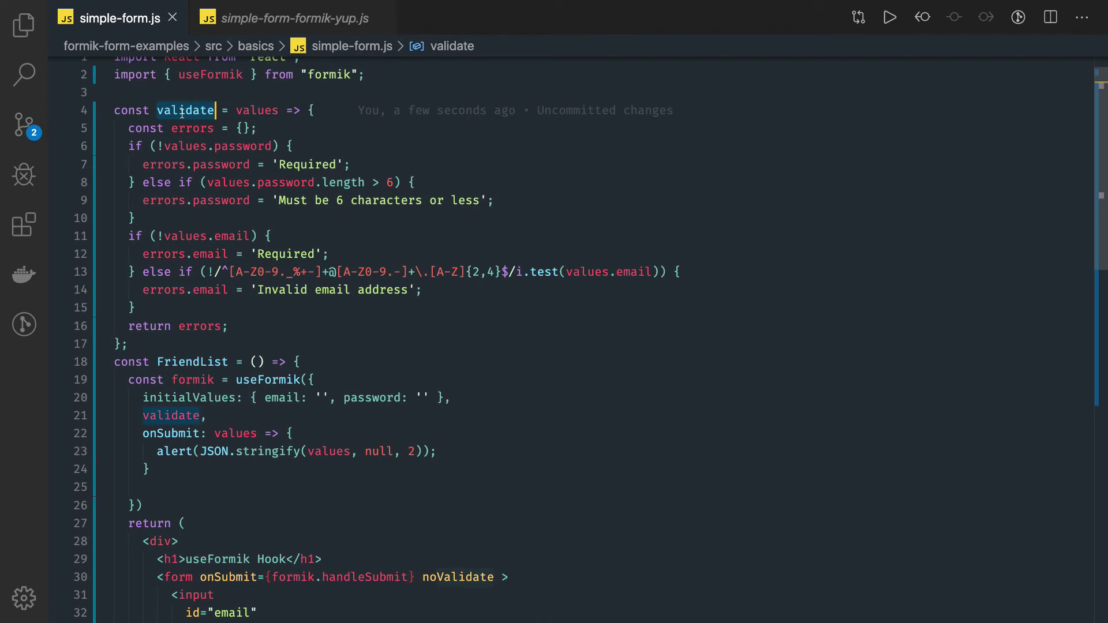
pyautogui.write('FORMsCHE')
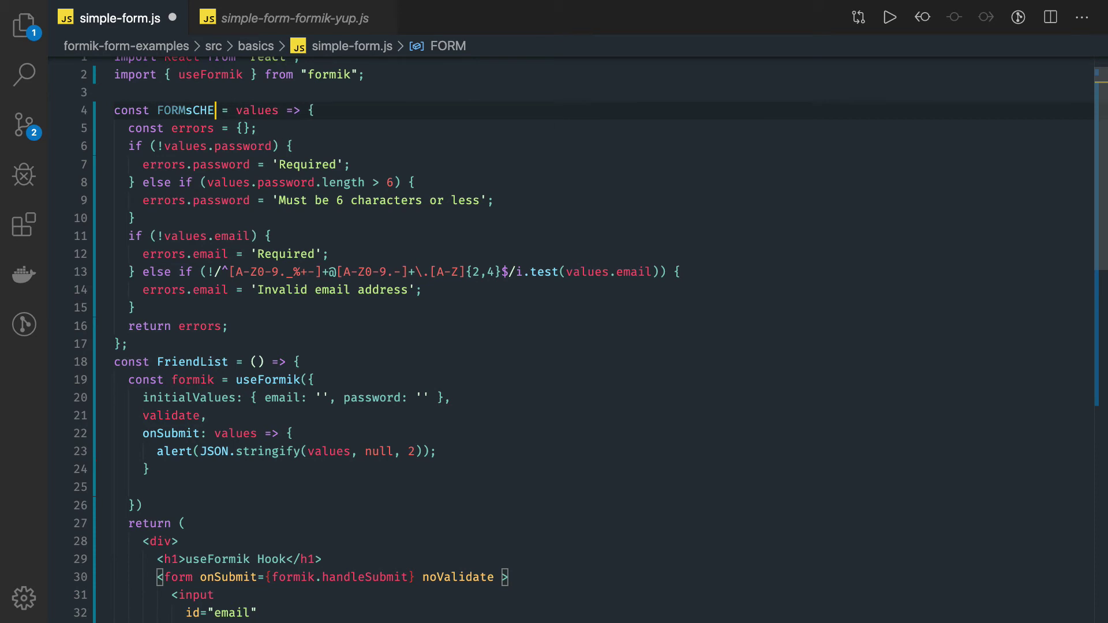
pyautogui.press('BackSpace')
pyautogui.press('BackSpace')
pyautogui.press('BackSpace')
pyautogui.press('BackSpace')
pyautogui.press('BackSpace')
pyautogui.press('BackSpace')
pyautogui.press('BackSpace')
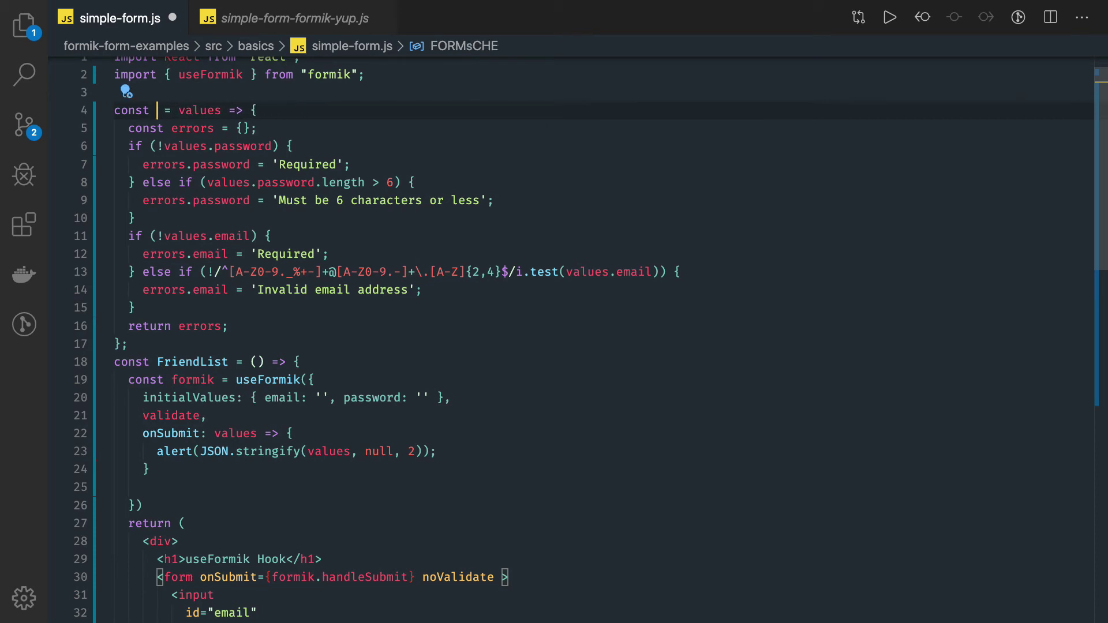
pyautogui.write('formSch')
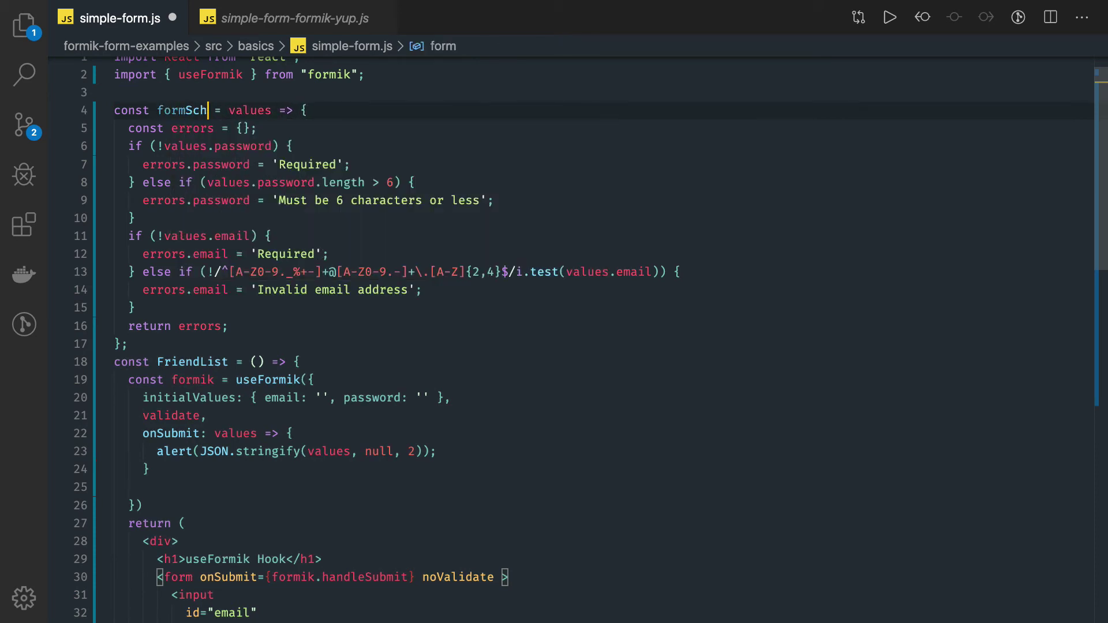
pyautogui.write('ema')
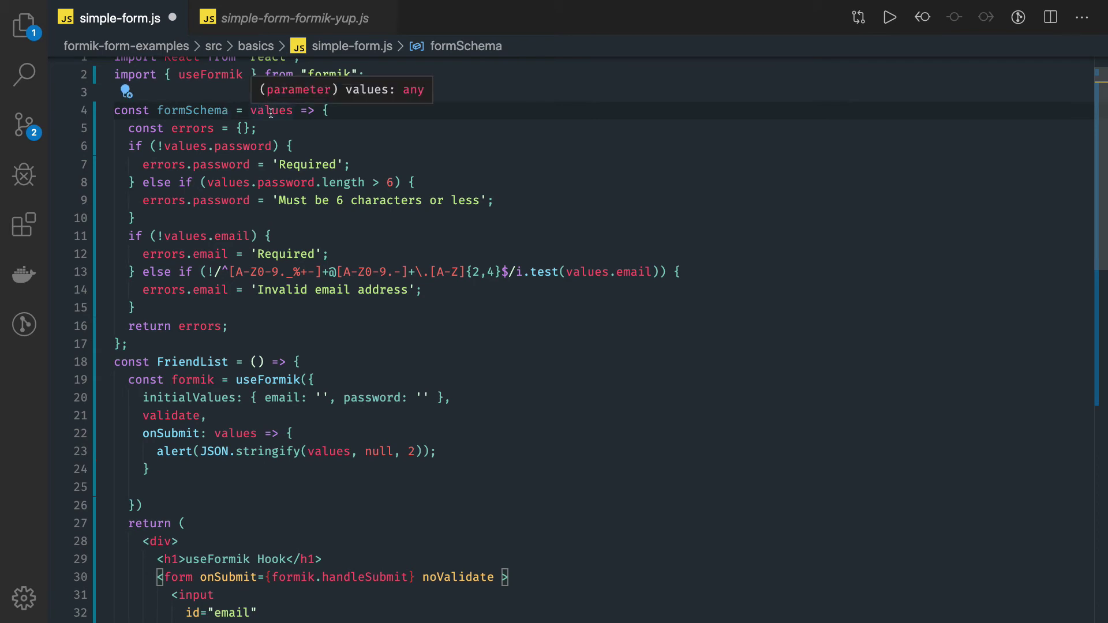
pyautogui.scroll(1, 216, 113)
pyautogui.click(135, 117)
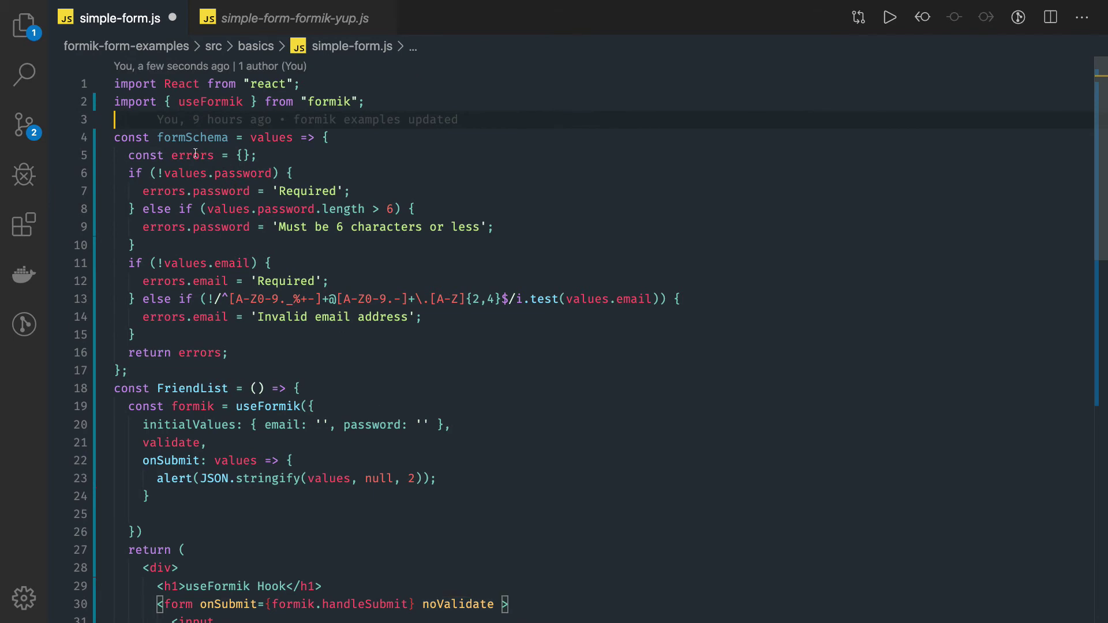
pyautogui.write('import ')
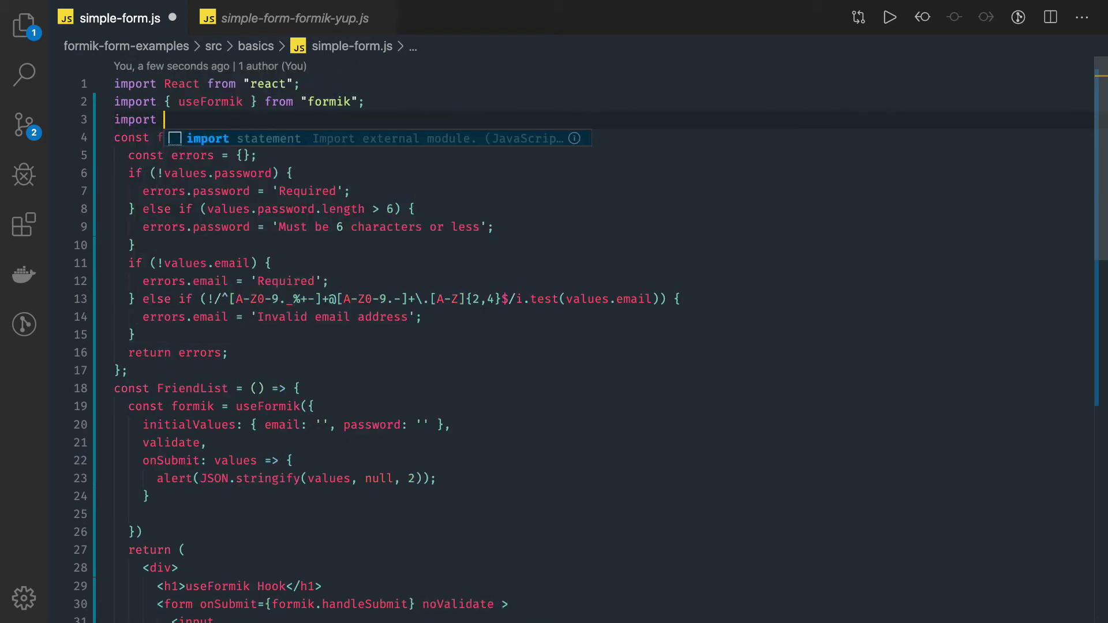
pyautogui.write('* as ')
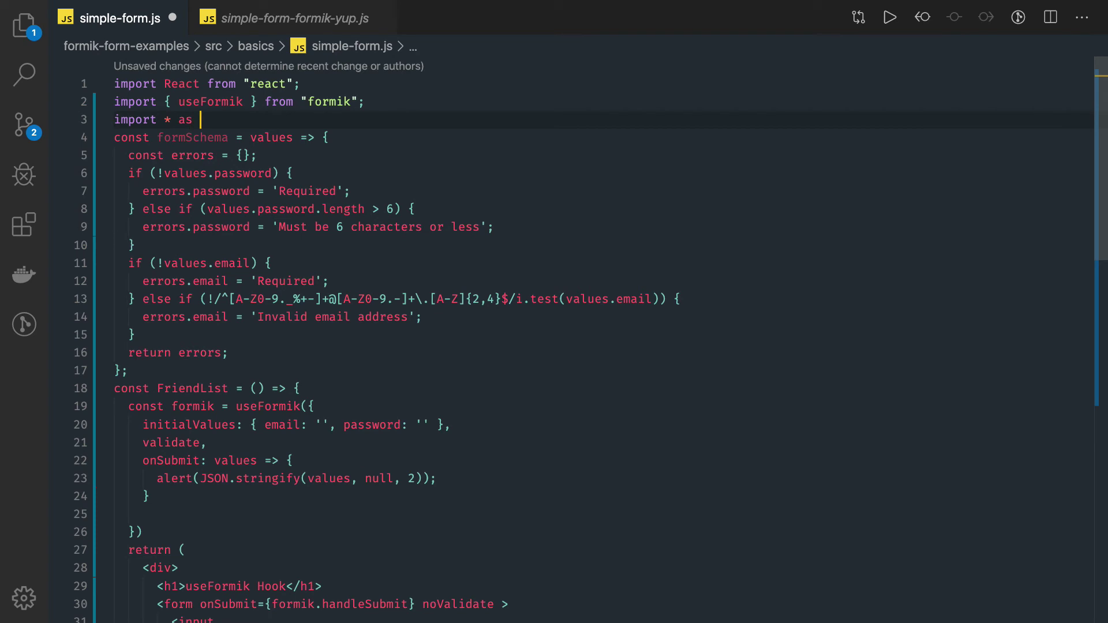
pyautogui.write('Yum from ')
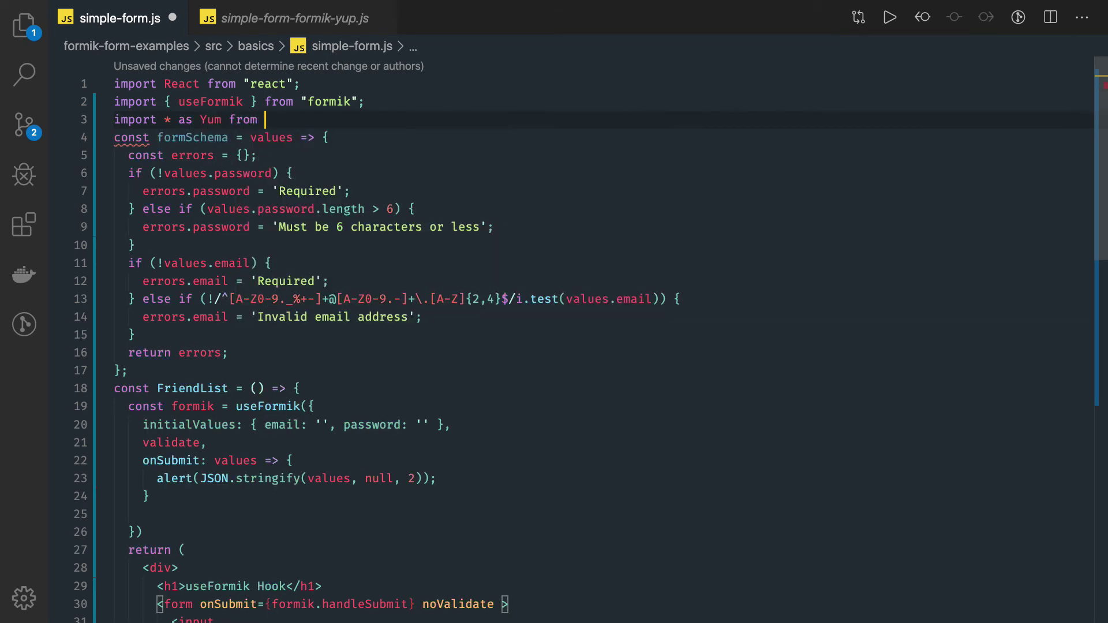
pyautogui.write("'Yu")
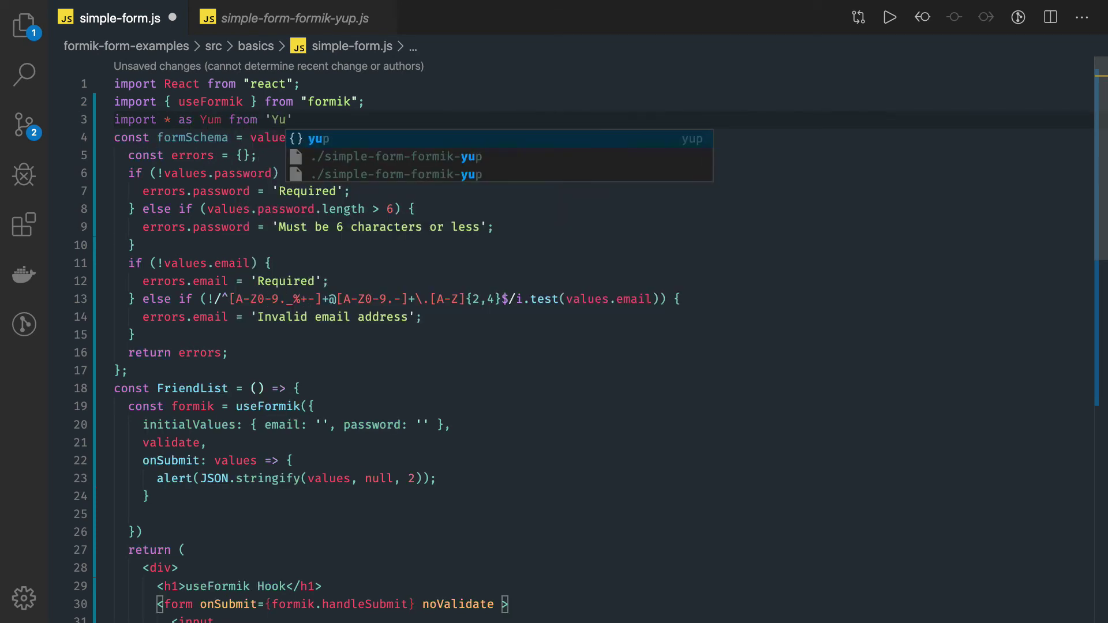
pyautogui.write('p')
# - Finish the line import * as Yum from 'Yup'; and add a blank line below it
pyautogui.press('Right')
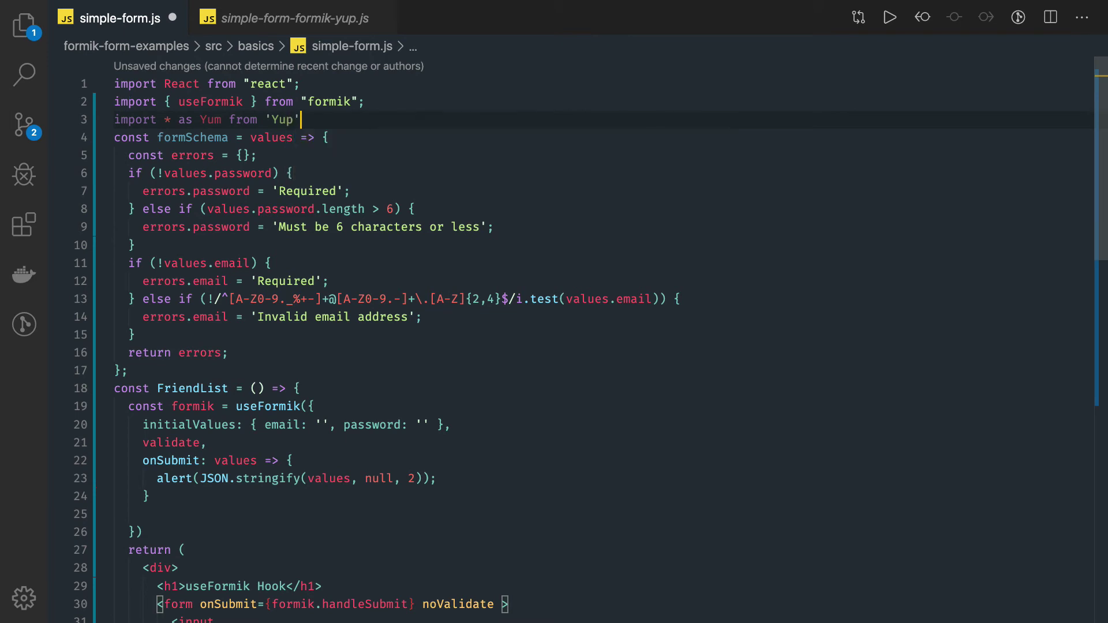
pyautogui.write(';')
pyautogui.press('Return')
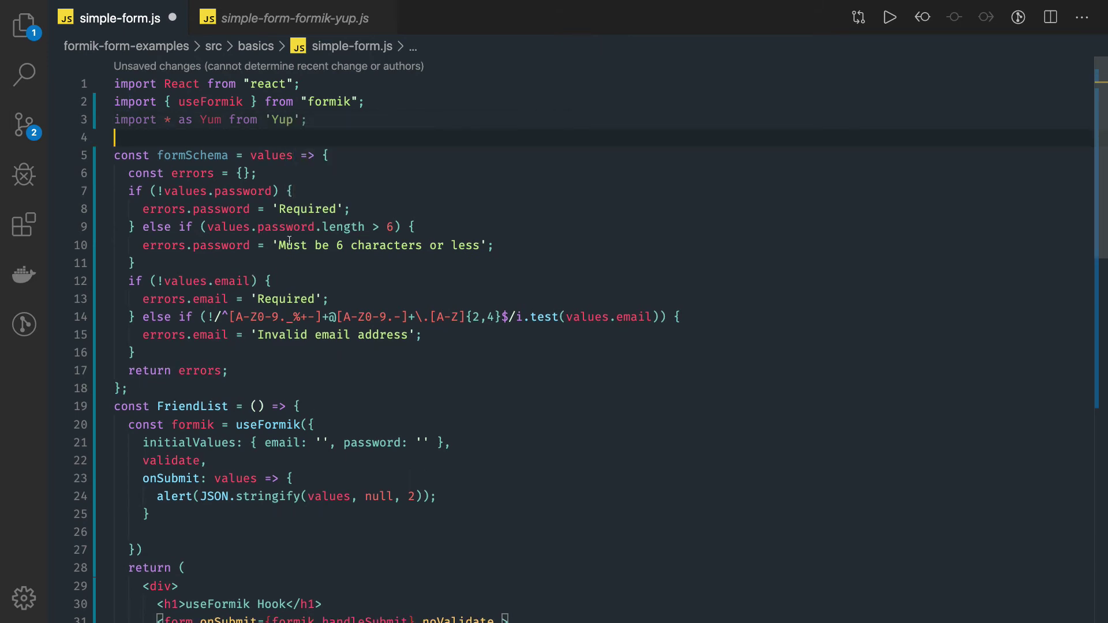
# - Replace formSchema's function with Yup.object().shape({}), braces opened onto separate lines
pyautogui.moveTo(229, 371); pyautogui.dragTo(129, 173)
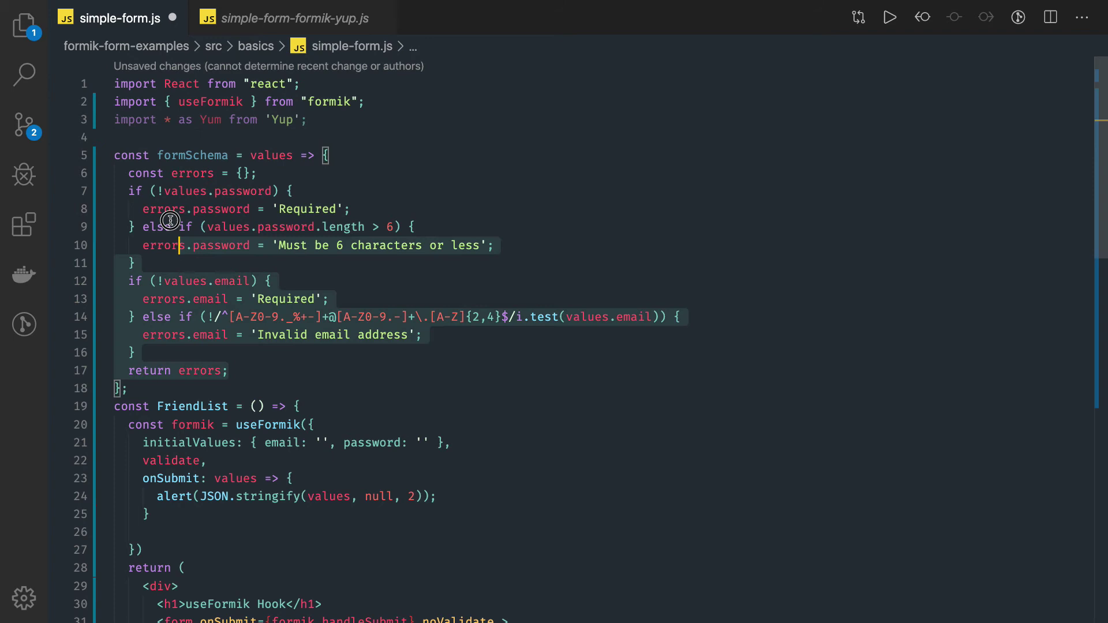
pyautogui.press('BackSpace')
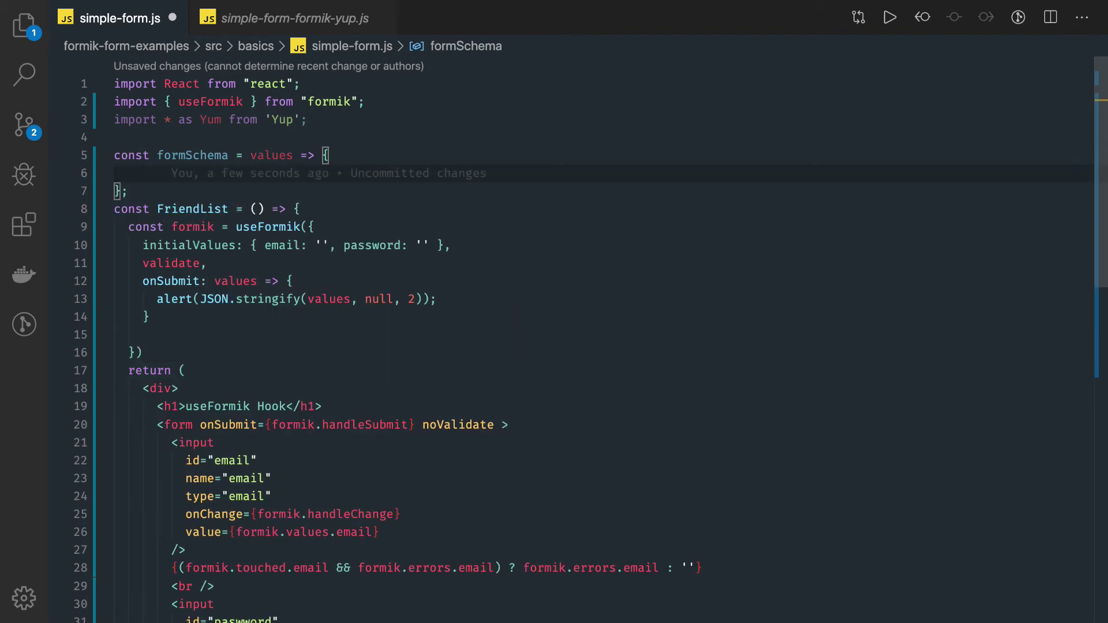
pyautogui.click(247, 174)
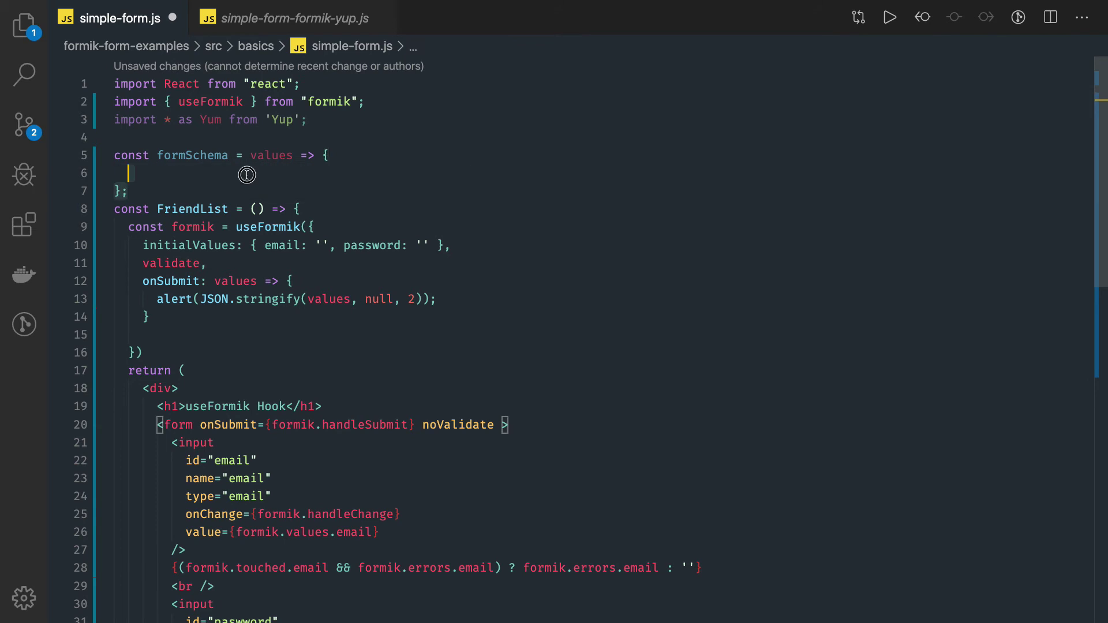
pyautogui.click(250, 155)
pyautogui.hotkey('shift', 'Down')
pyautogui.hotkey('shift', 'Down')
pyautogui.hotkey('shift', 'End')
pyautogui.press('BackSpace')
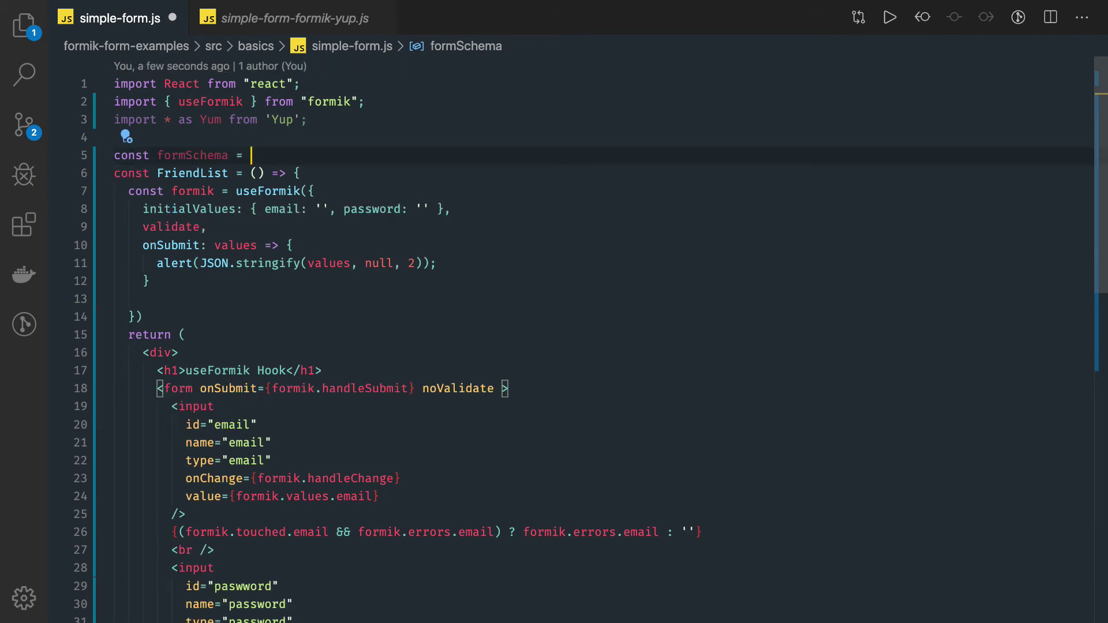
pyautogui.write('Yup')
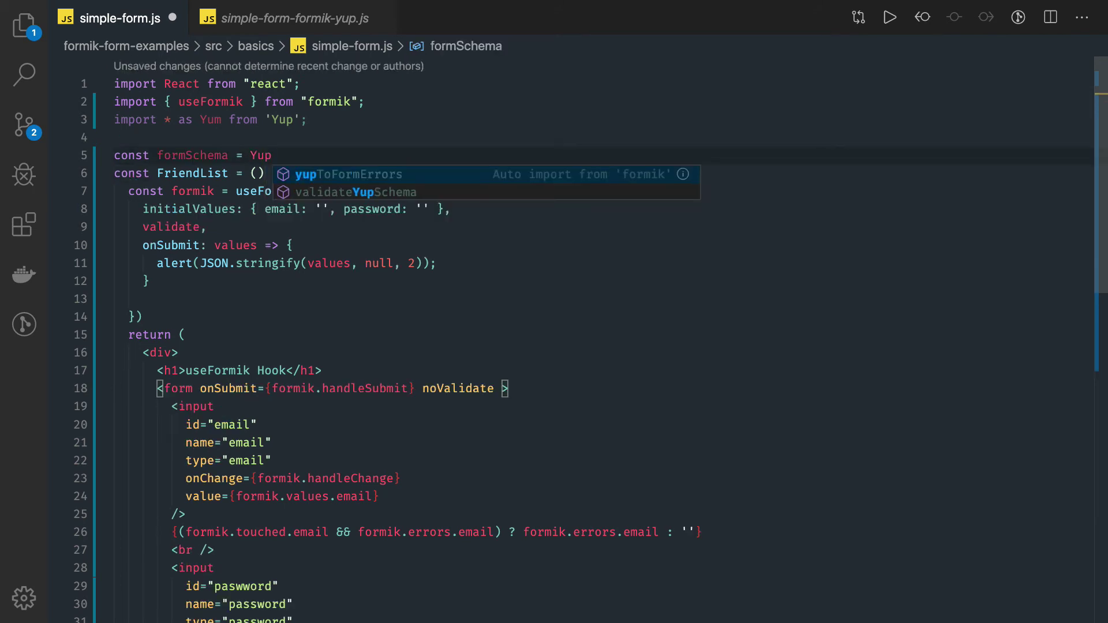
pyautogui.write('.obj')
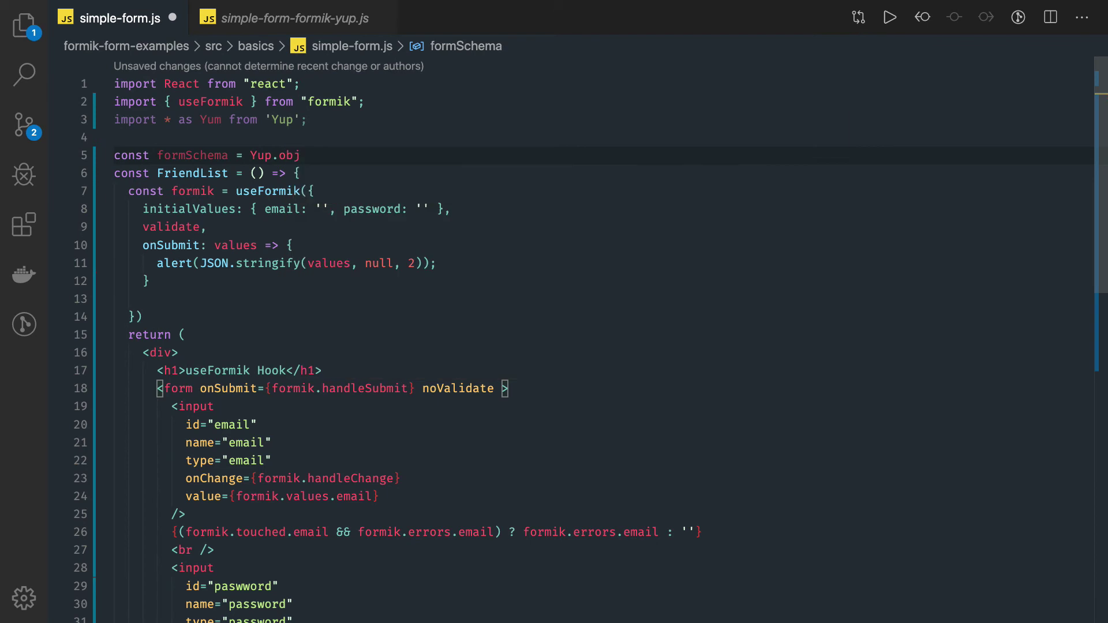
pyautogui.write('ec')
pyautogui.write('t()')
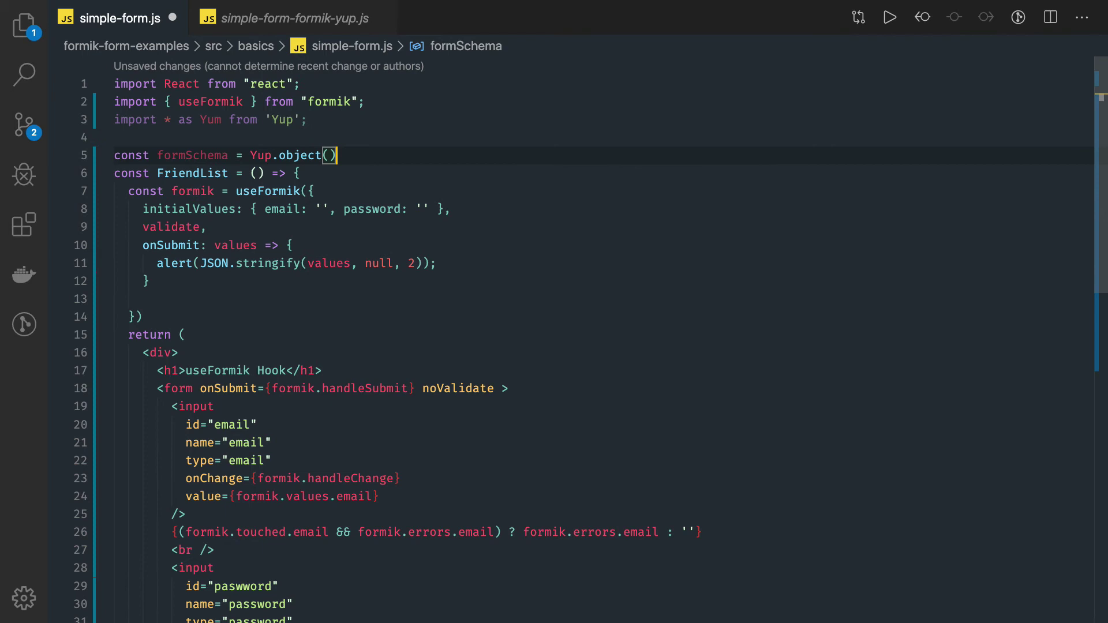
pyautogui.write('.shape()')
pyautogui.write('{')
pyautogui.press('Return')
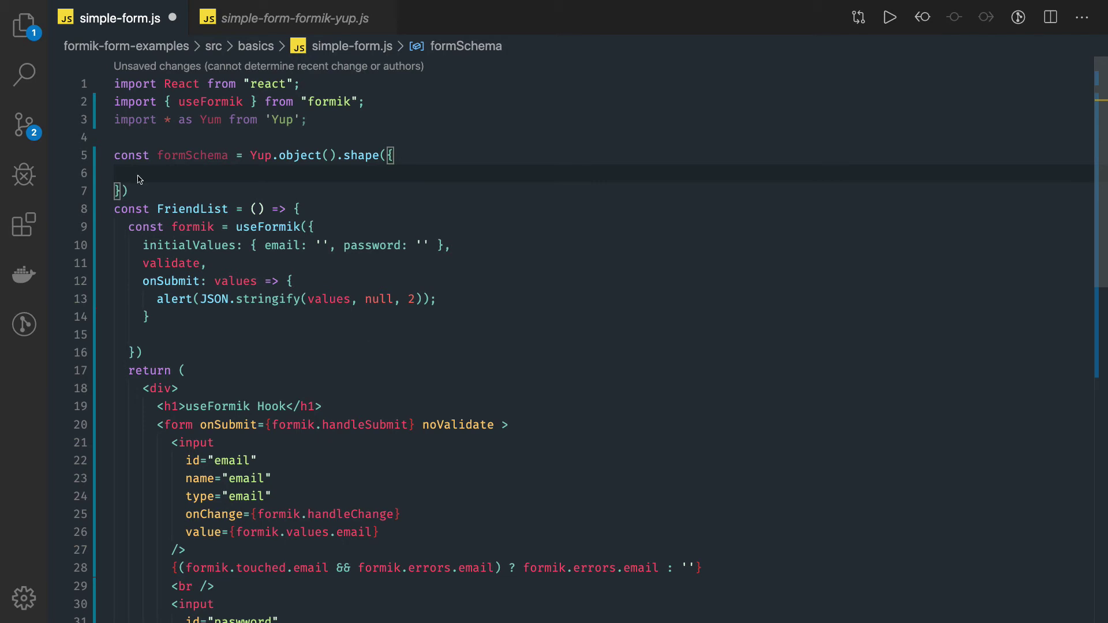
# - Paste the Yup email and password rules and raise the password minimum and message from 3 to 6
pyautogui.hotkey('ctrl', 'v')
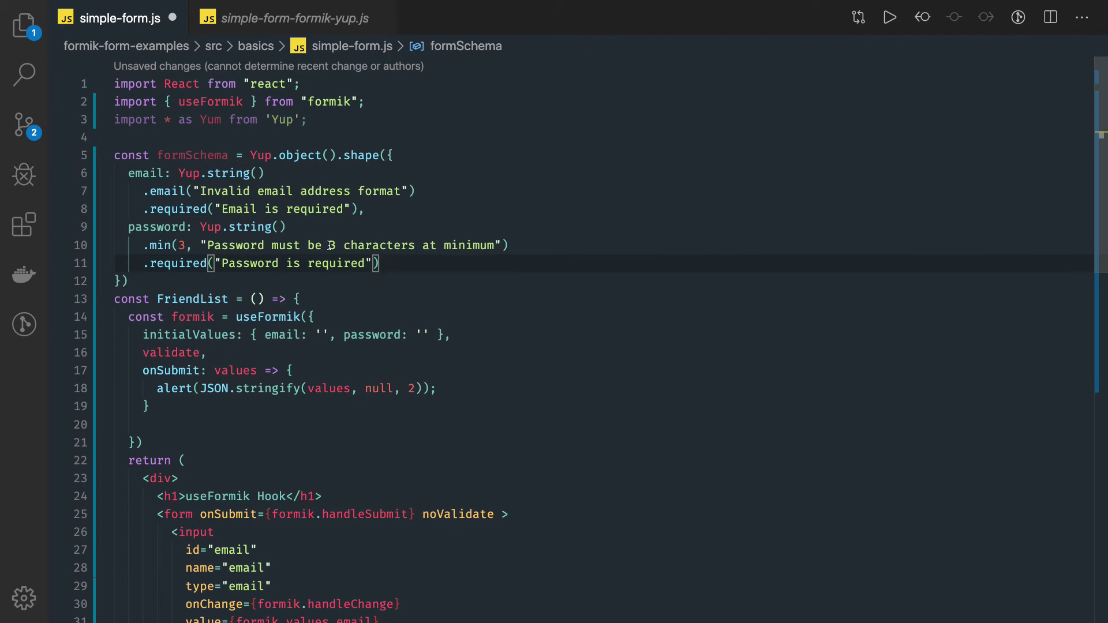
pyautogui.doubleClick(185, 245)
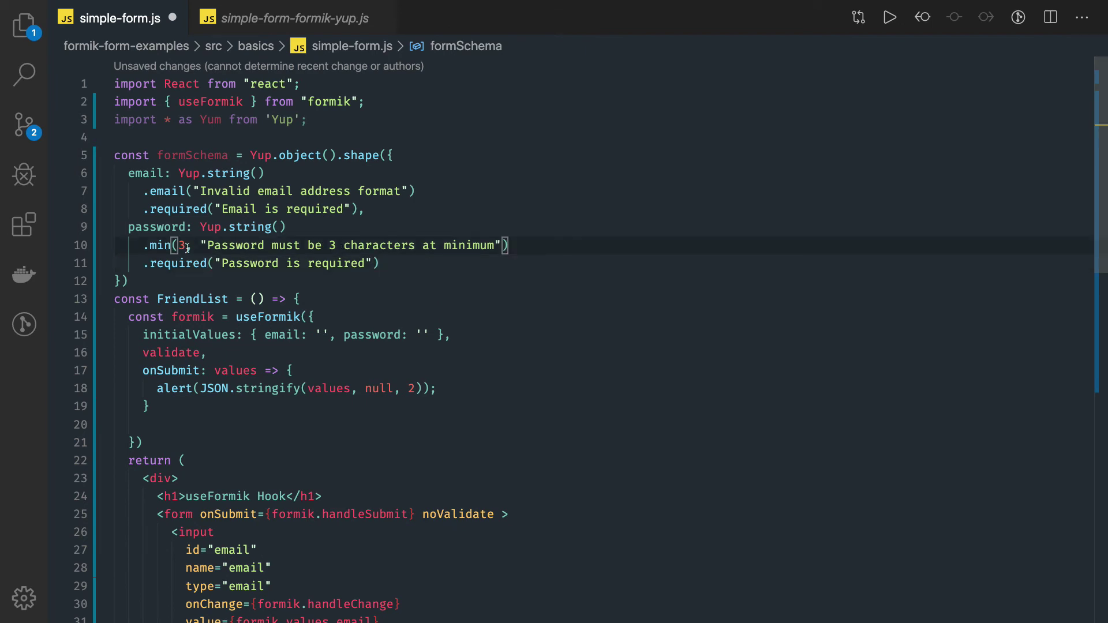
pyautogui.write('6')
pyautogui.press('BackSpace')
pyautogui.write('6')
pyautogui.click(239, 192)
# - Highlight formSchema and its email and password rules for review
pyautogui.doubleClick(172, 160)
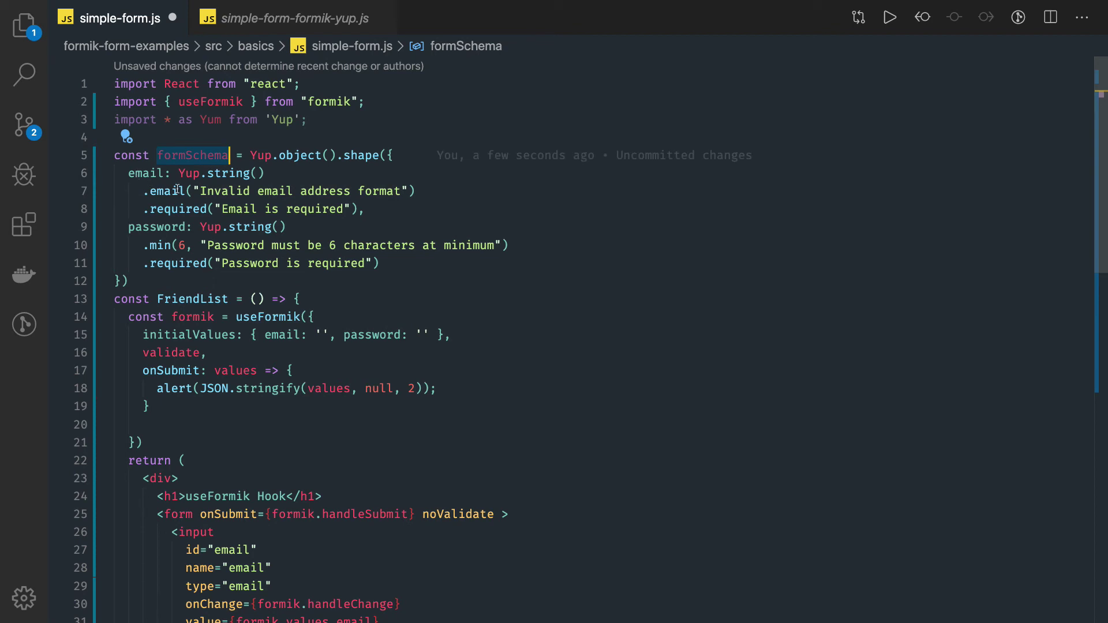
pyautogui.moveTo(386, 263); pyautogui.dragTo(130, 173)
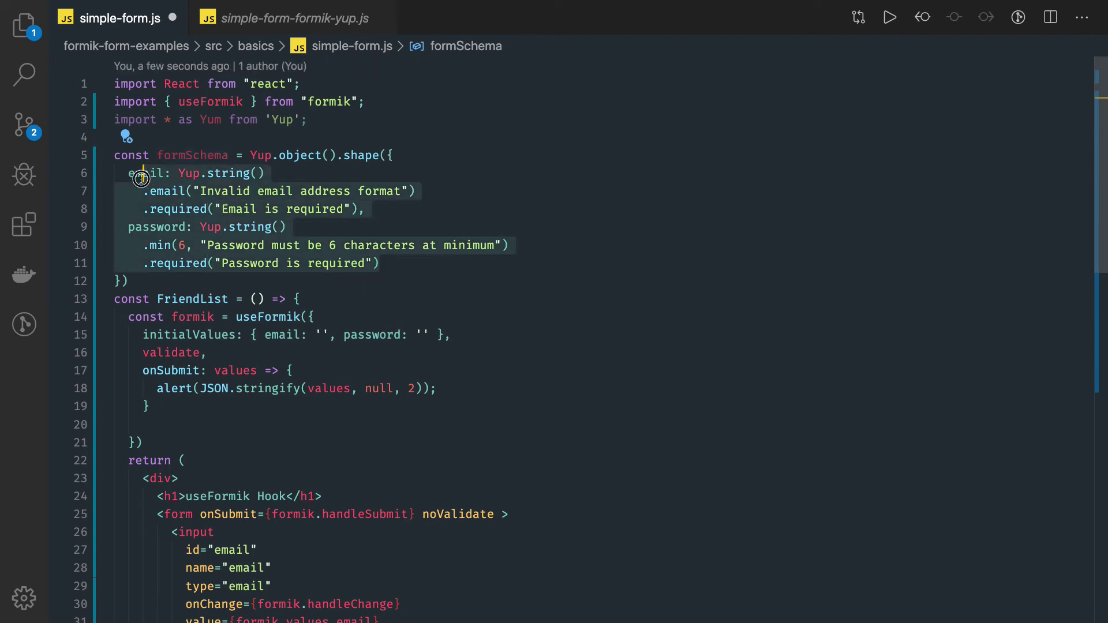
pyautogui.doubleClick(201, 154)
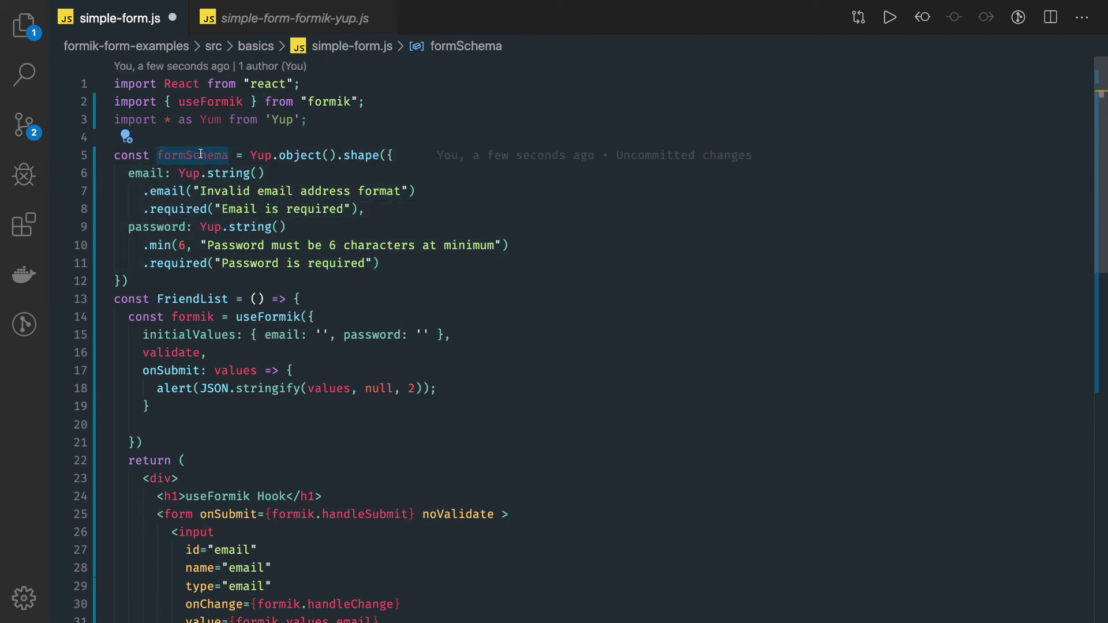
# - Replace useFormik's validate option with validationSchema: formSchema and save simple-form.js
pyautogui.doubleClick(184, 347)
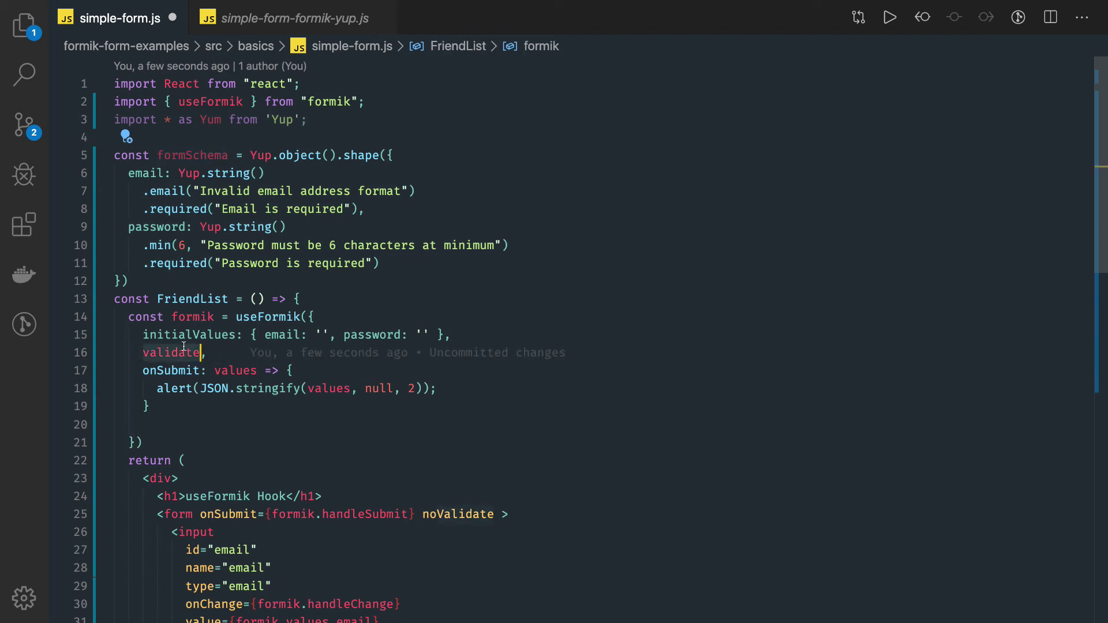
pyautogui.write('vali')
pyautogui.press('Return')
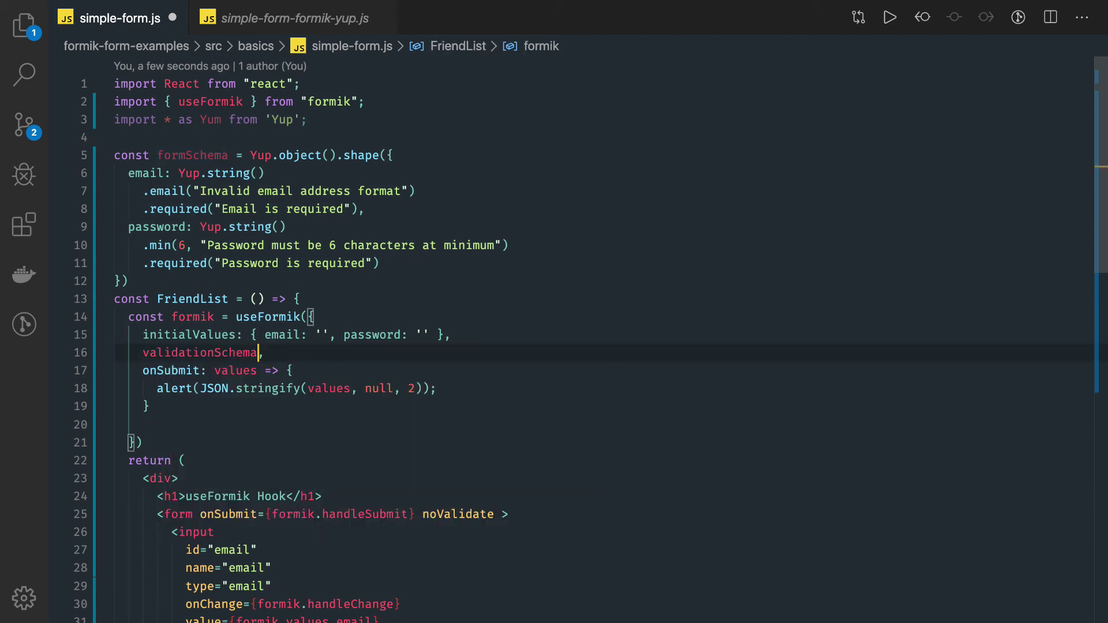
pyautogui.write('=')
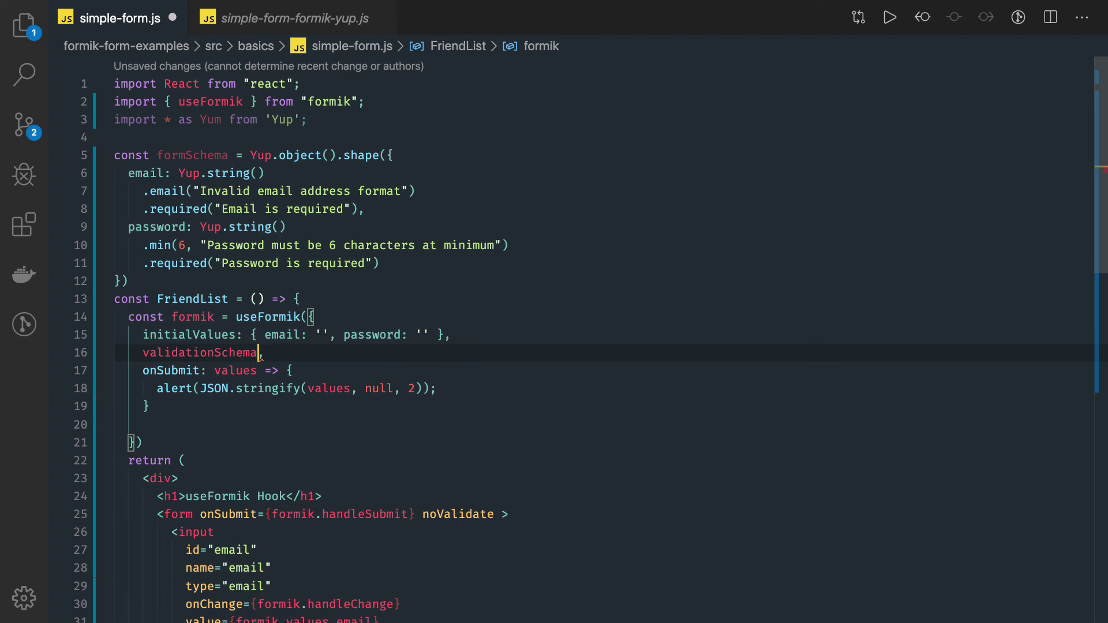
pyautogui.press('BackSpace')
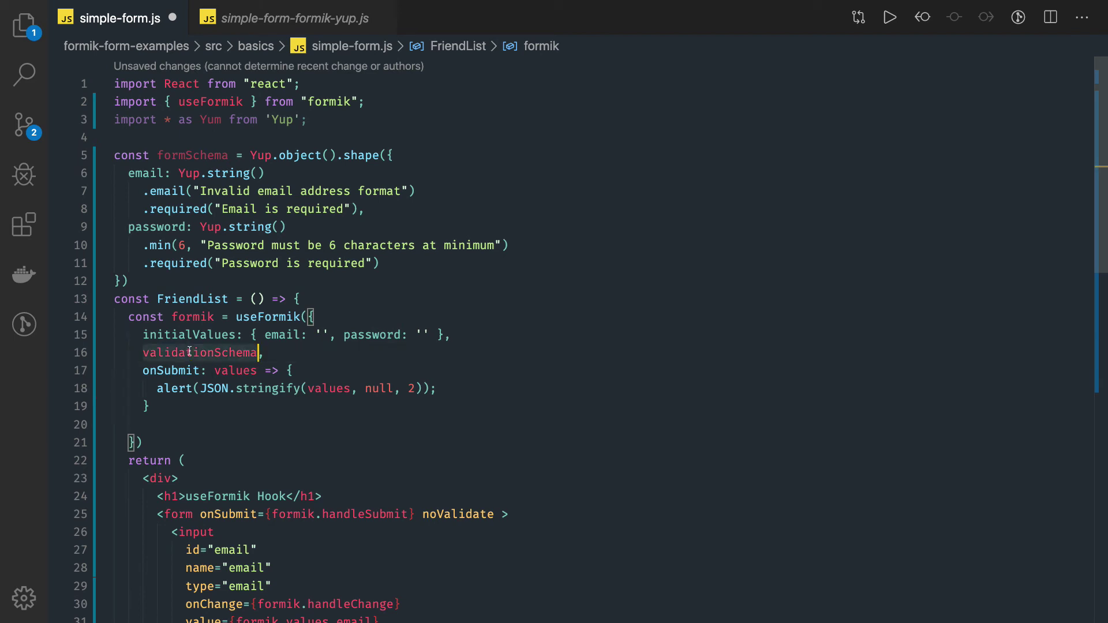
pyautogui.write(': formSchema')
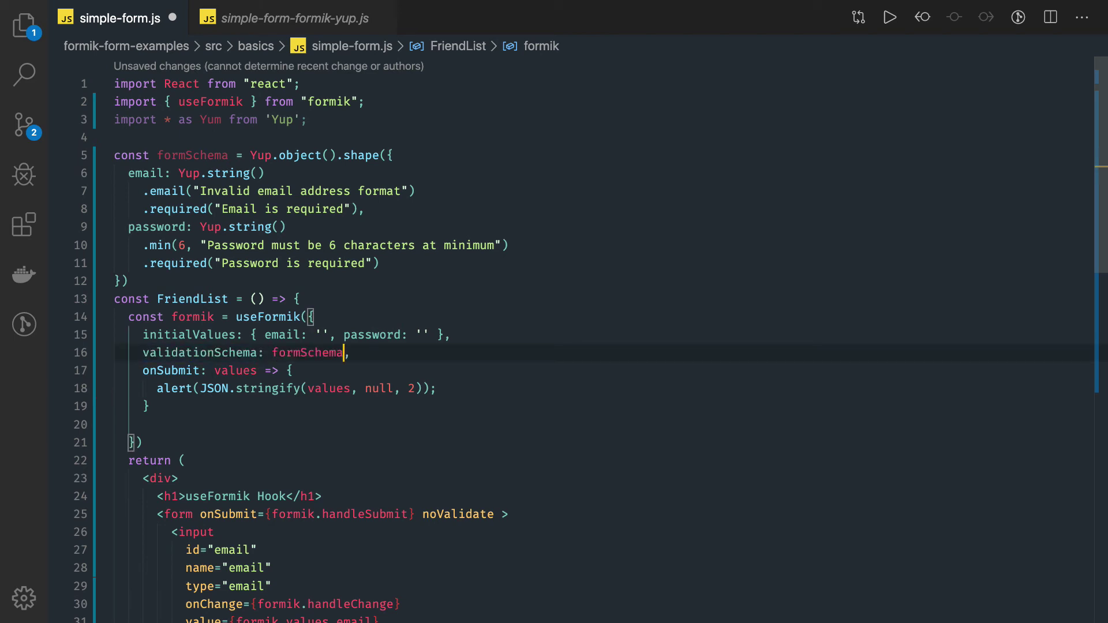
pyautogui.click(387, 277)
pyautogui.hotkey('ctrl', 's')
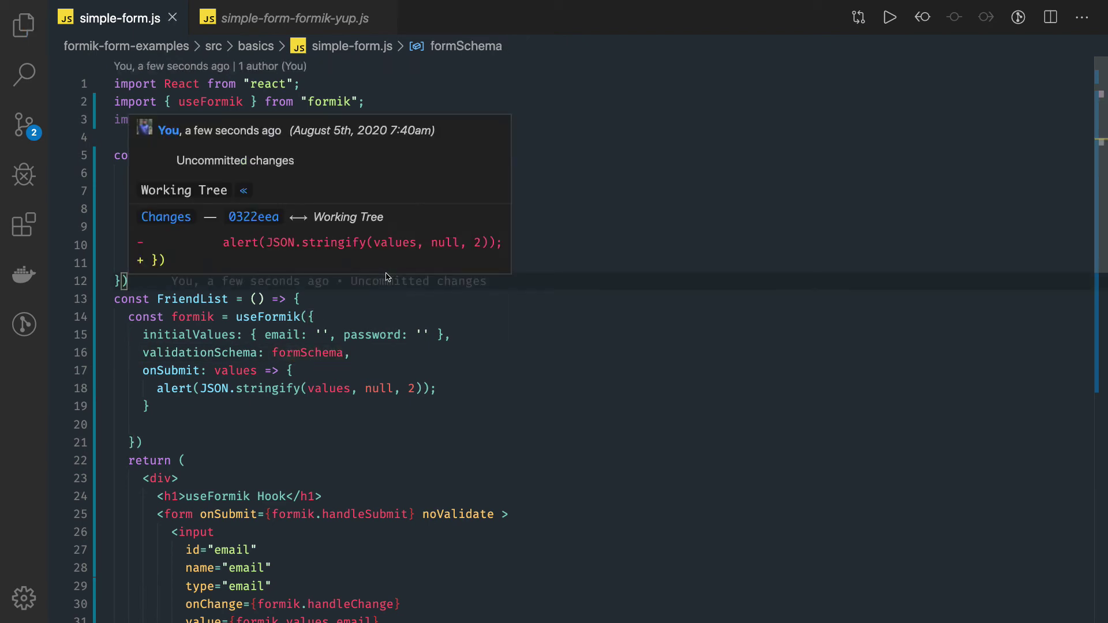
# - Check the failing build in the browser, then open a new terminal below the editor
pyautogui.hotkey('ctrl', 'Left')
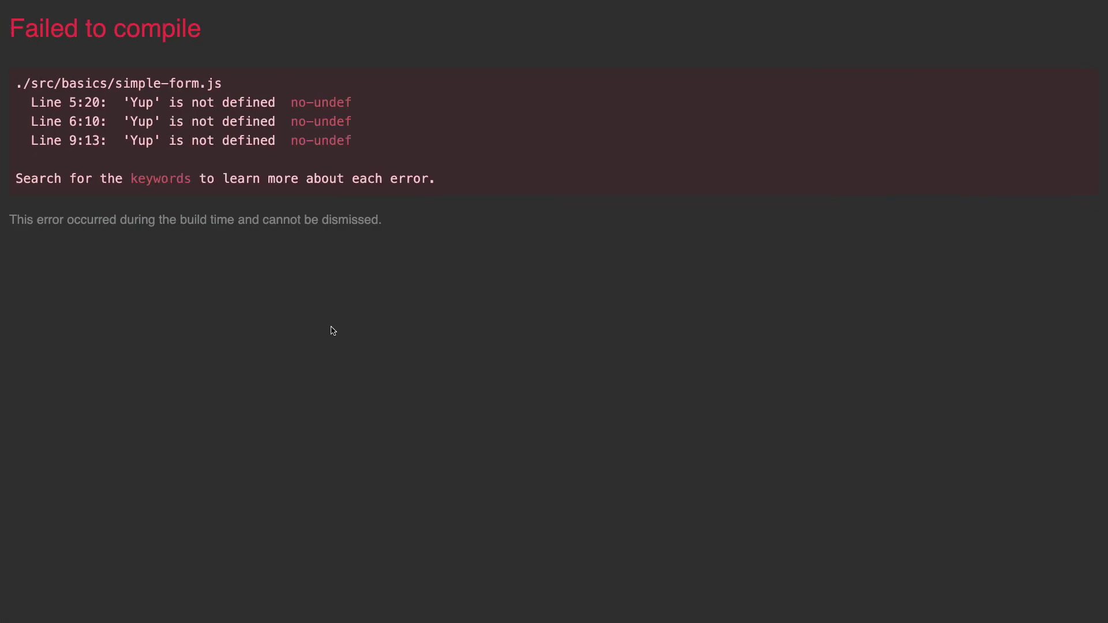
pyautogui.hotkey('ctrl', 'Right')
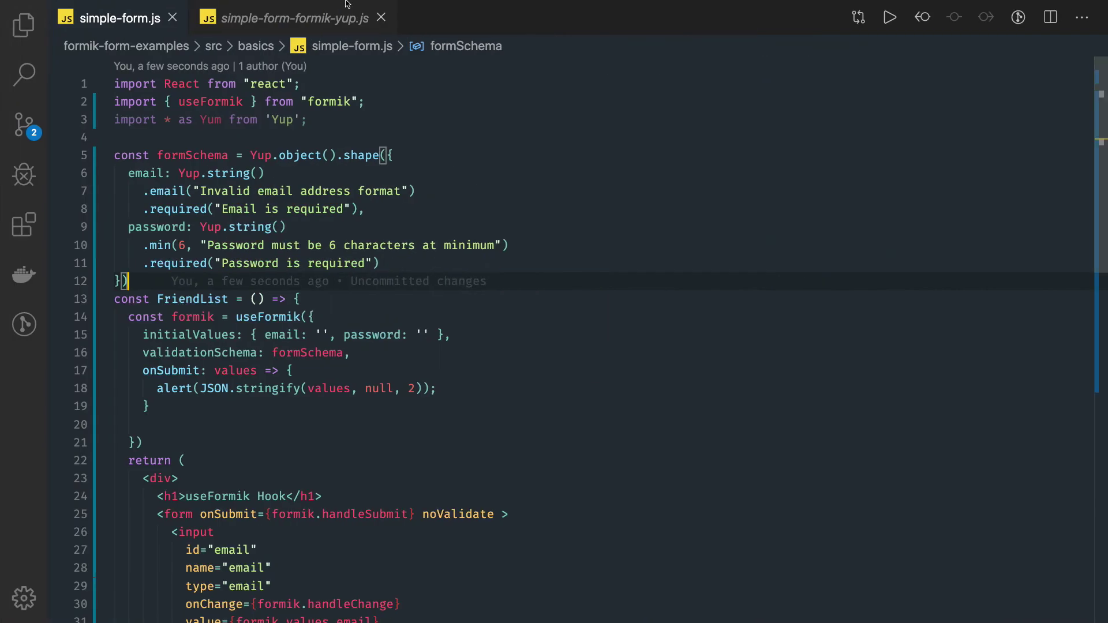
pyautogui.click(265, 7)
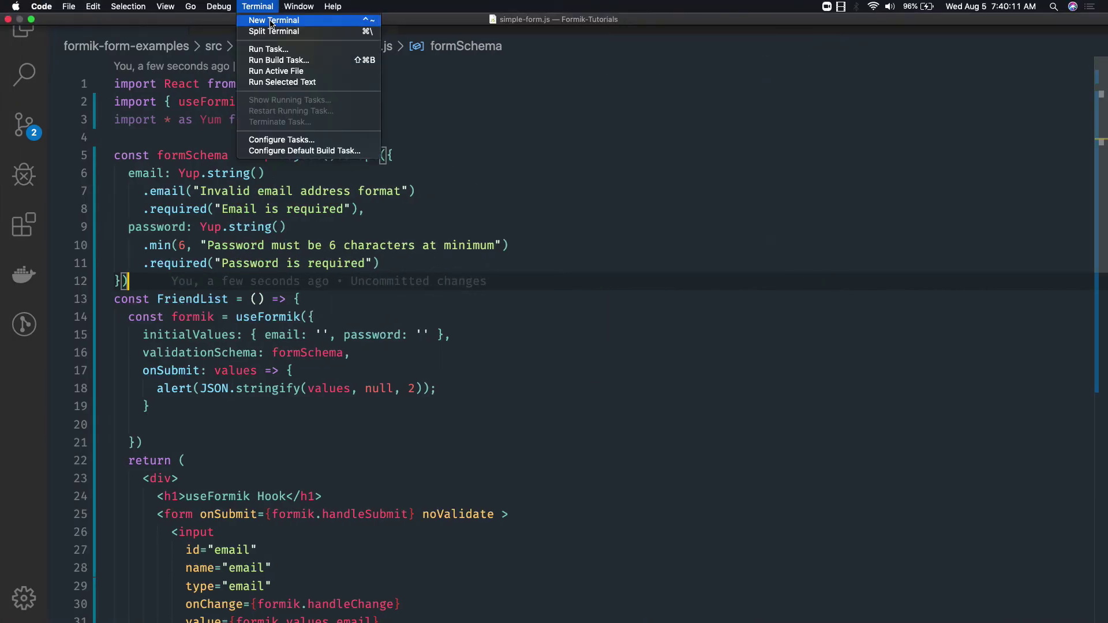
pyautogui.click(270, 23)
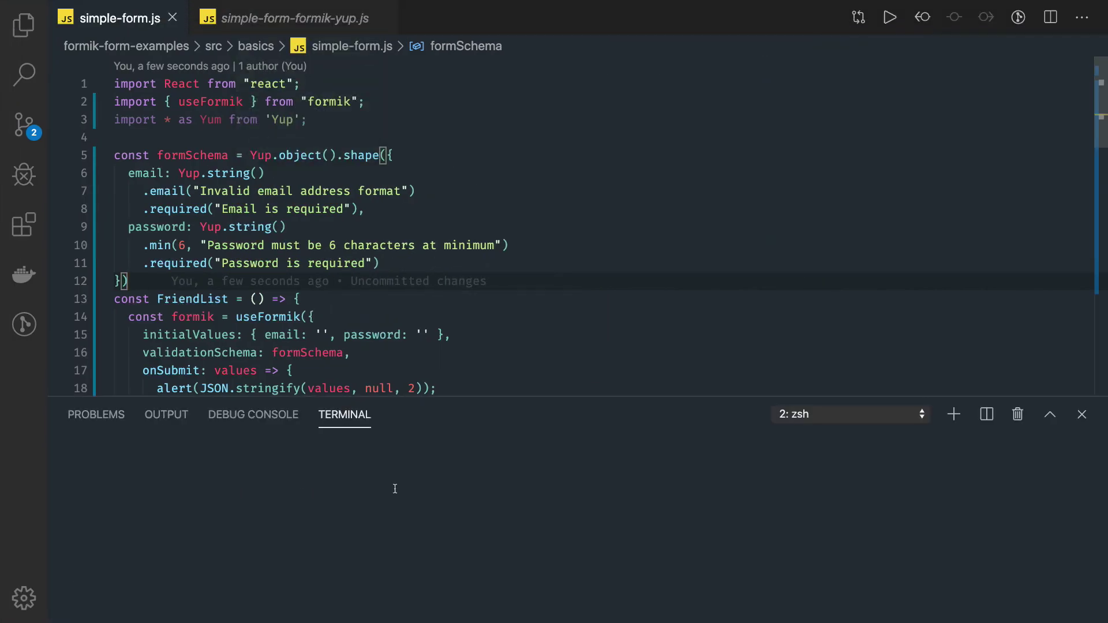
# - Change the Yum alias on line 3 to Yup and recheck the browser build
pyautogui.click(222, 125)
pyautogui.press('BackSpace')
pyautogui.write('p')
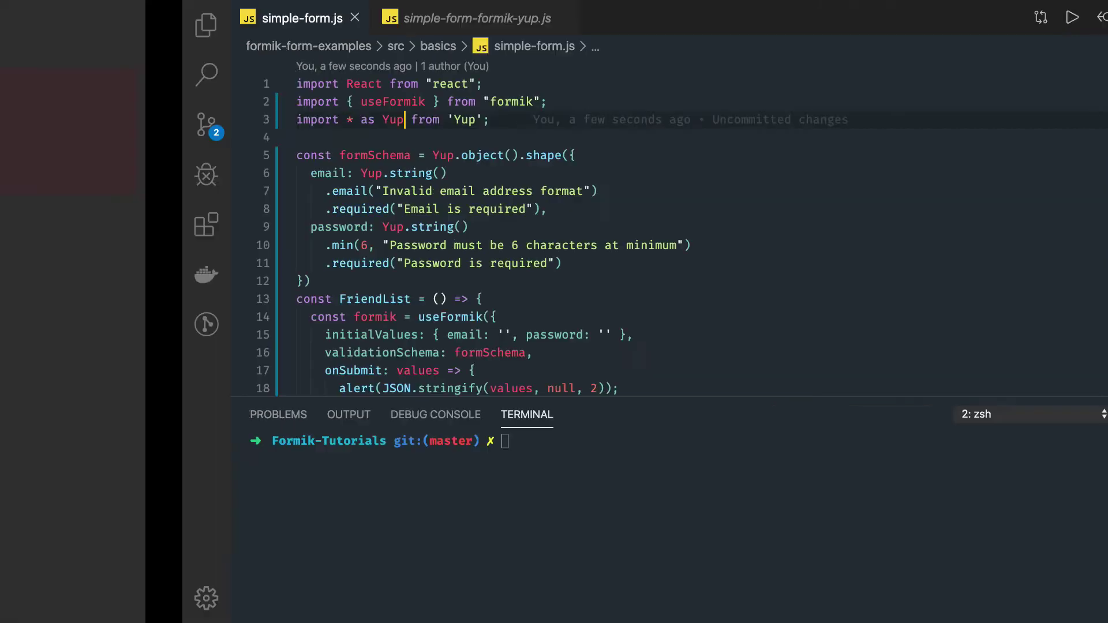
pyautogui.press('super+Tab')
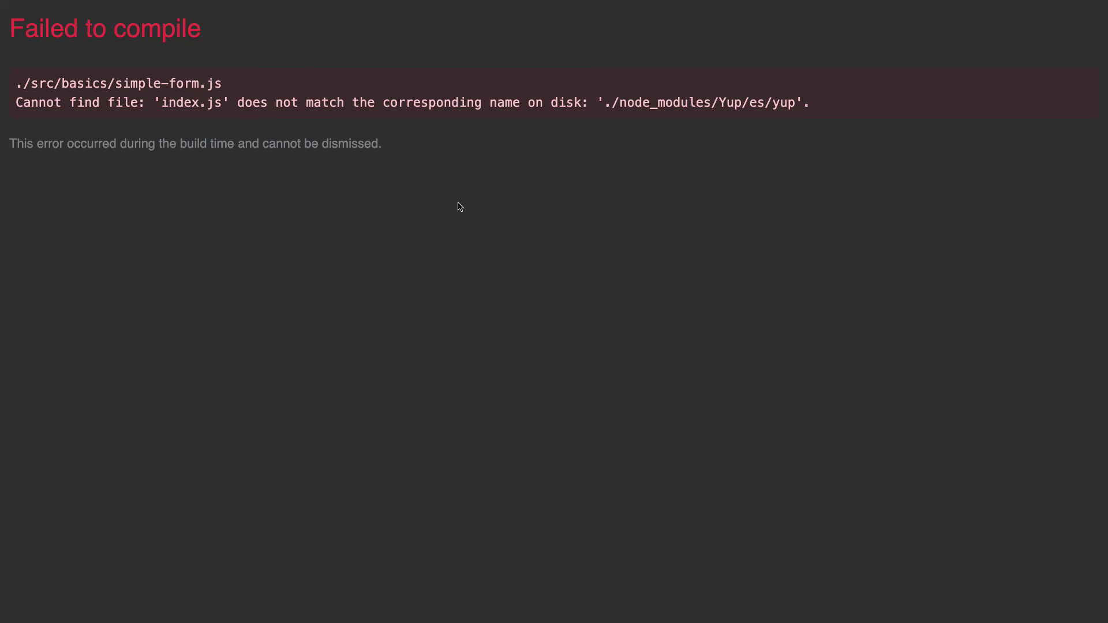
pyautogui.hotkey('ctrl', 'Right')
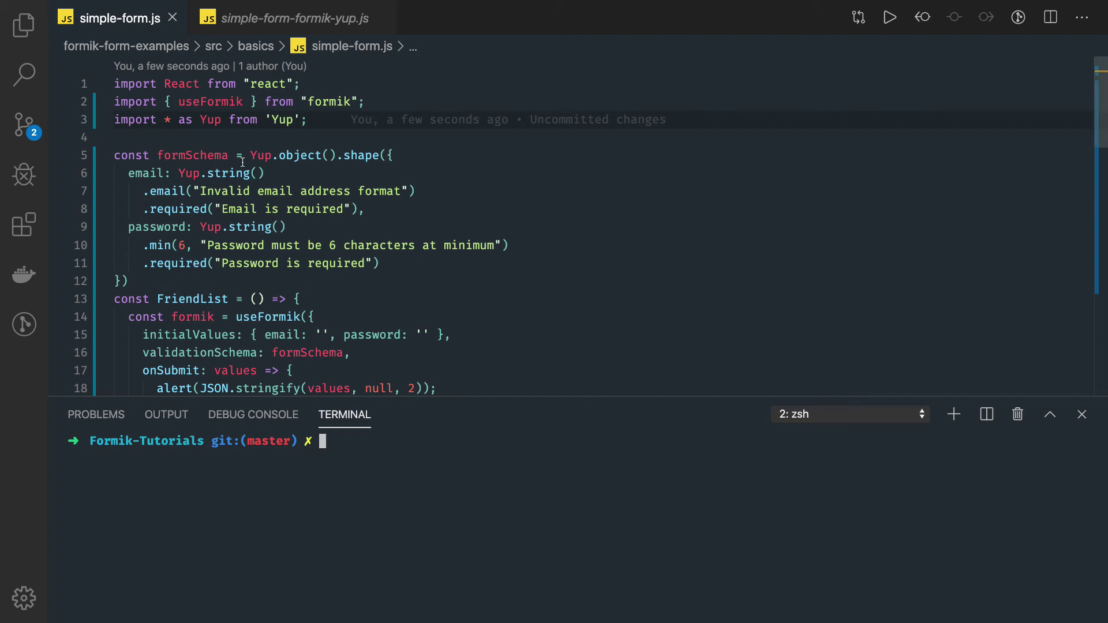
# - Edit the capitalisation of the Yup alias on line 3 and save
pyautogui.click(208, 120)
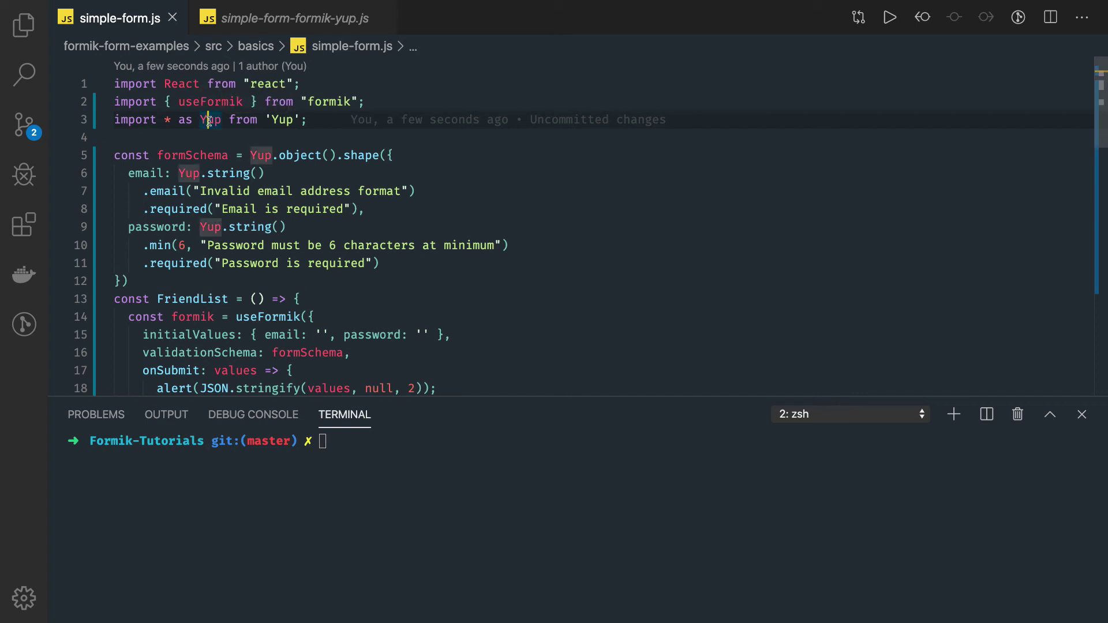
pyautogui.press('BackSpace')
pyautogui.write('y')
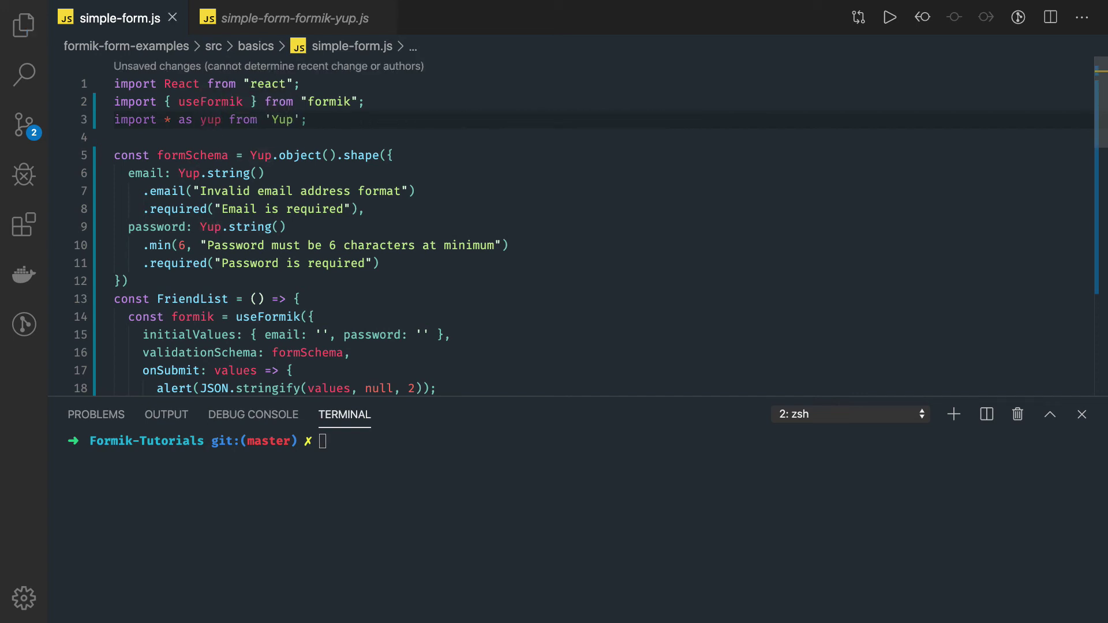
pyautogui.press('BackSpace')
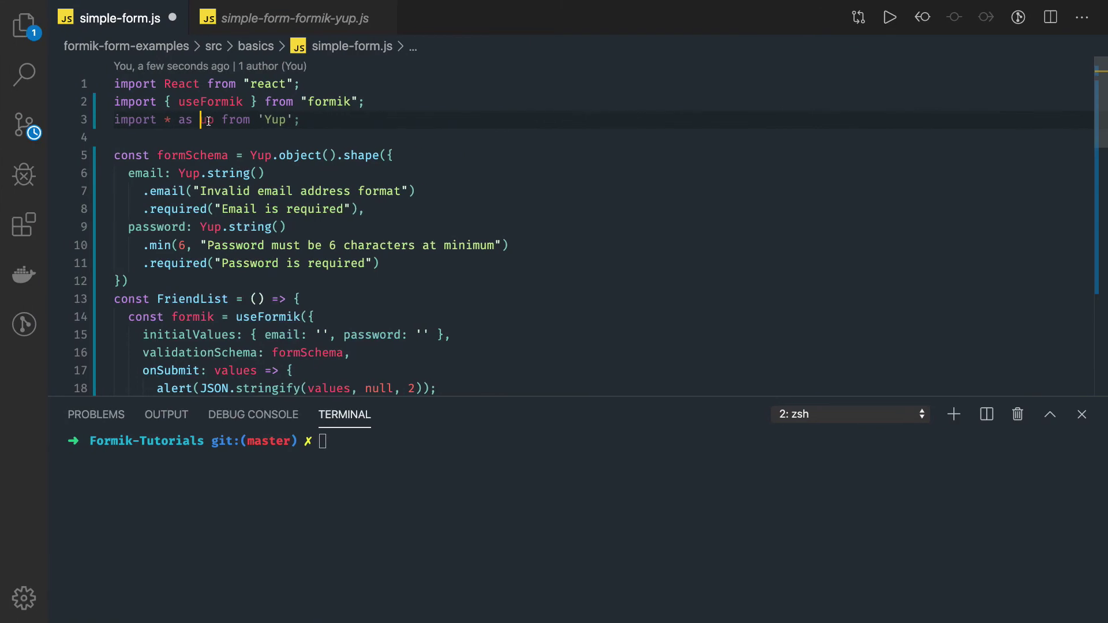
pyautogui.write('Y')
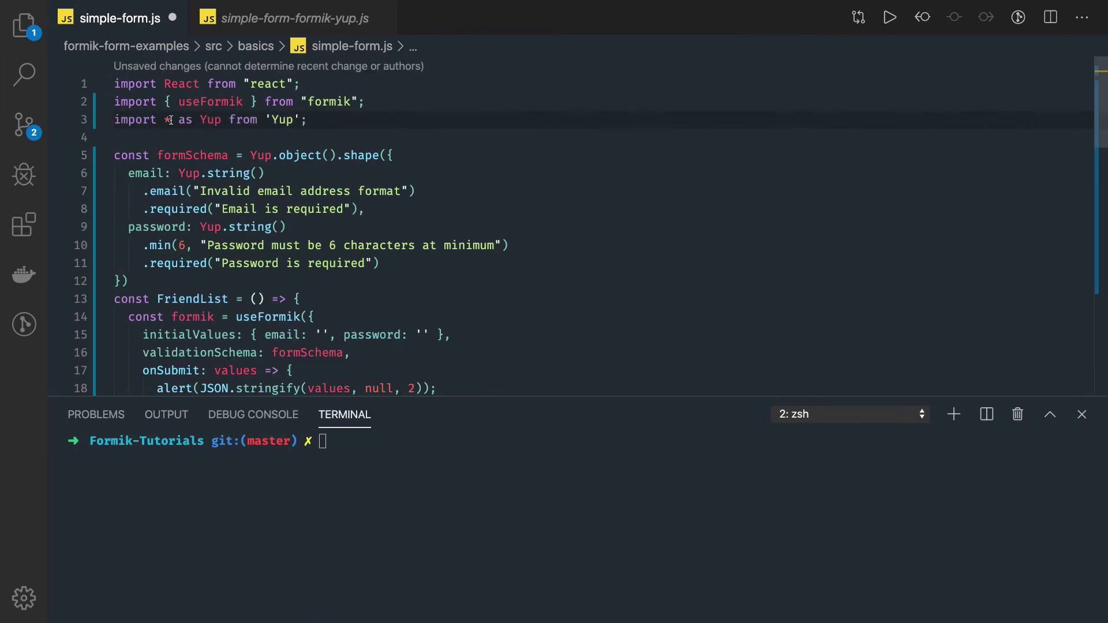
pyautogui.click(285, 120)
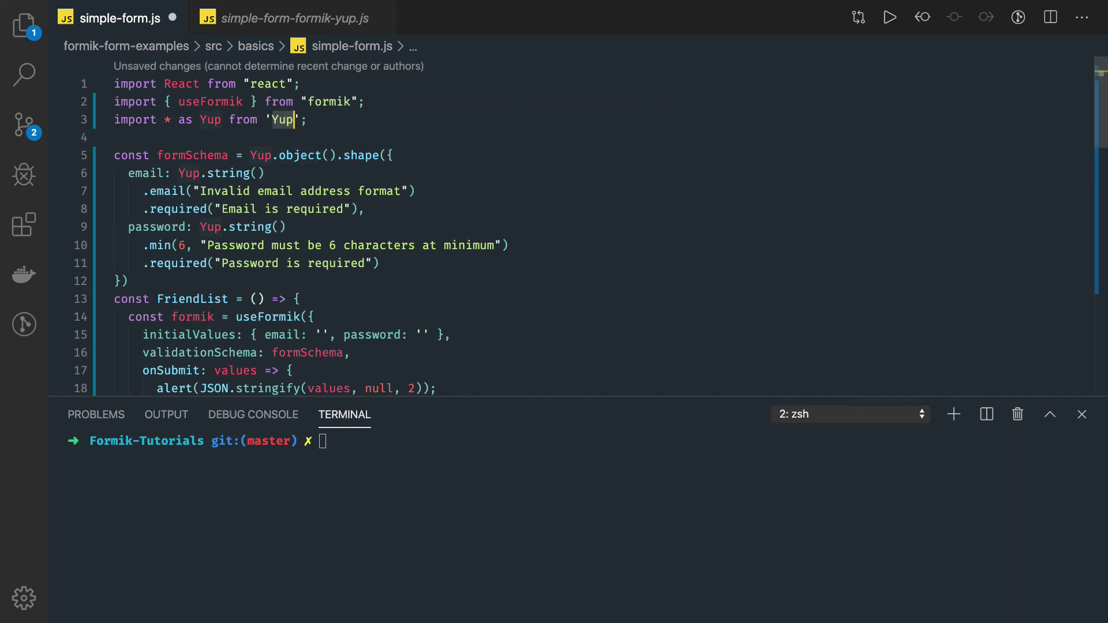
pyautogui.press('super+s')
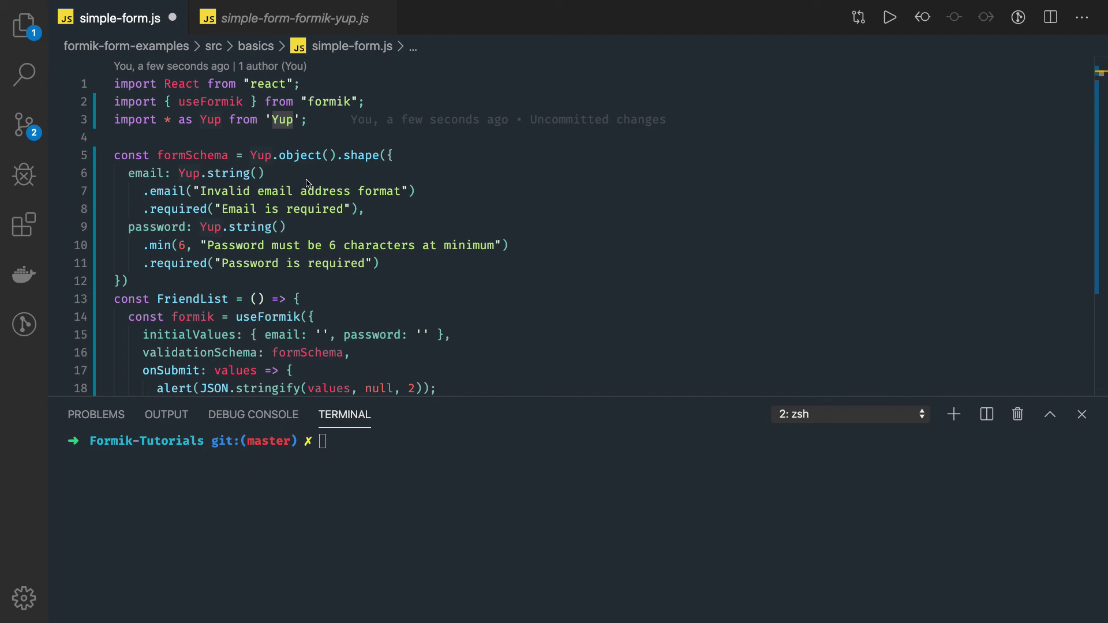
# - Replace the import with the lowercase 'yup' import line, save, and check the browser build
pyautogui.press('Down')
pyautogui.press('Down')
pyautogui.press('Down')
pyautogui.click(127, 130)
pyautogui.hotkey('shift', 'Up')
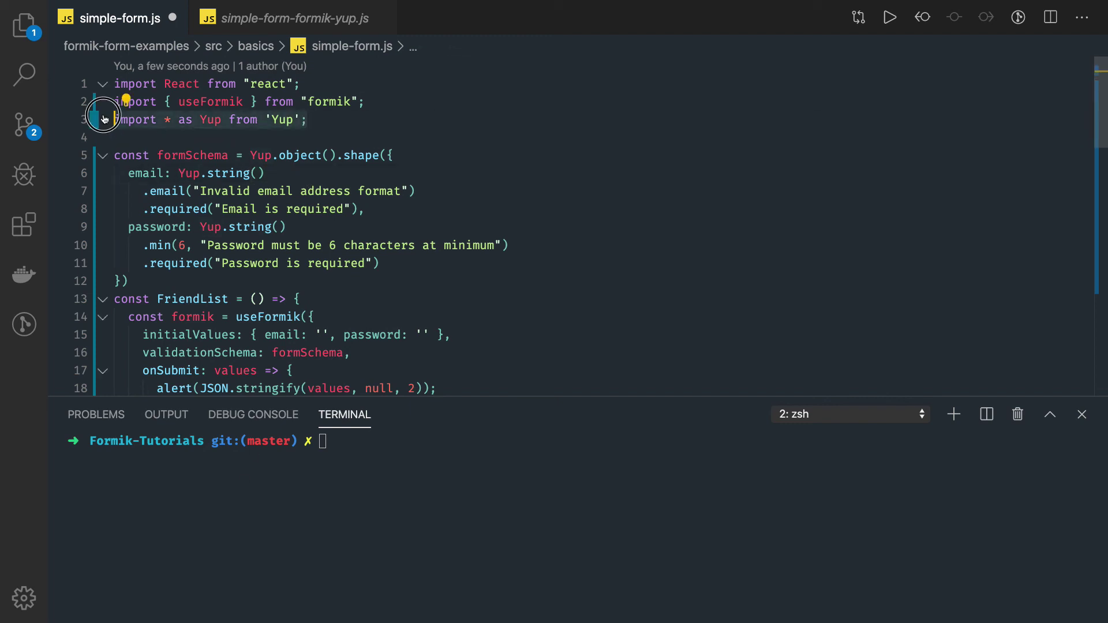
pyautogui.write("import * as yup from 'yup'; // for everything")
pyautogui.press('BackSpace')
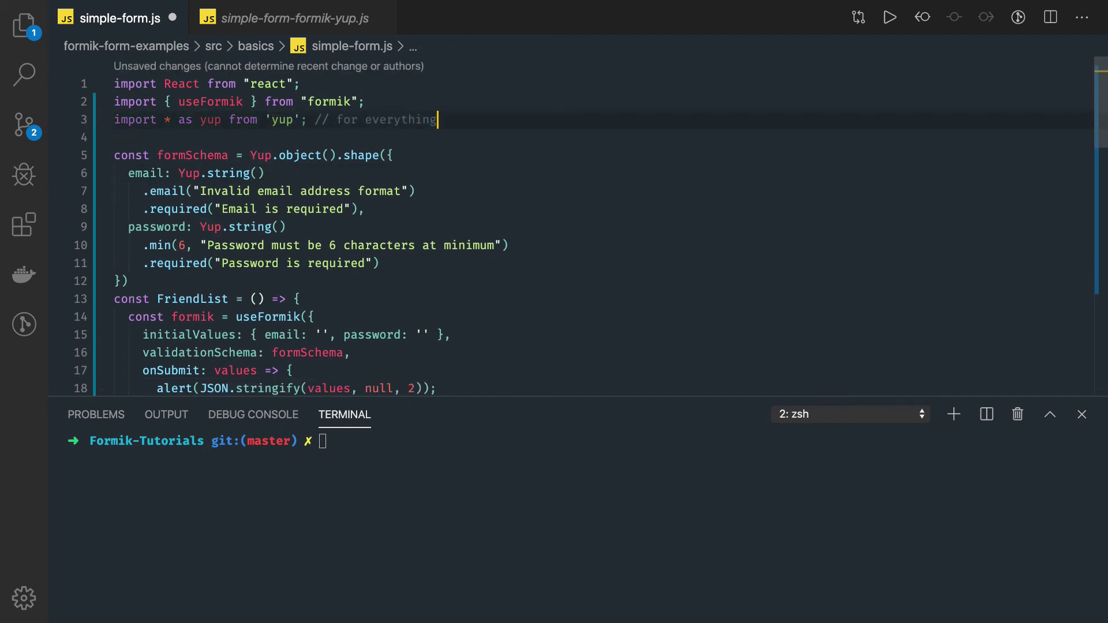
pyautogui.doubleClick(250, 155)
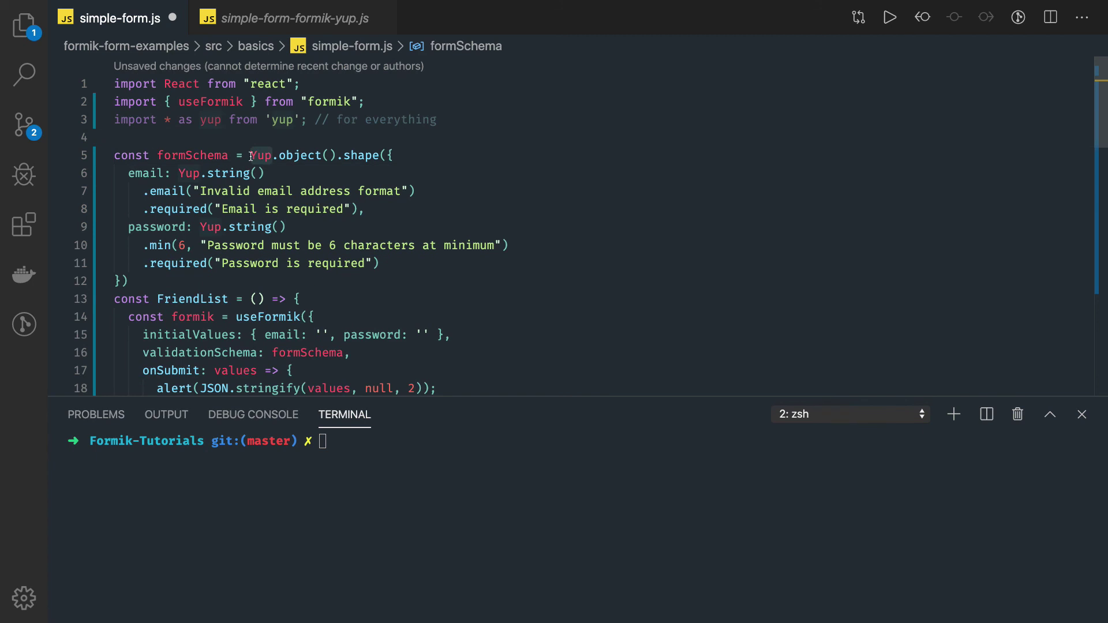
pyautogui.write('yup')
pyautogui.press('Escape')
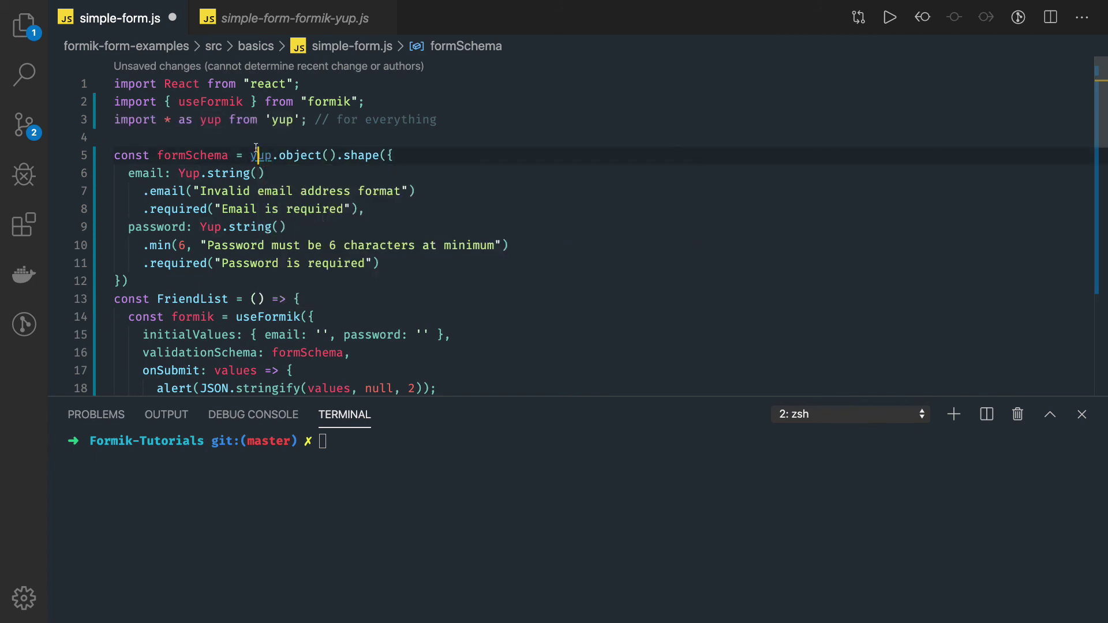
pyautogui.hotkey('ctrl', 's')
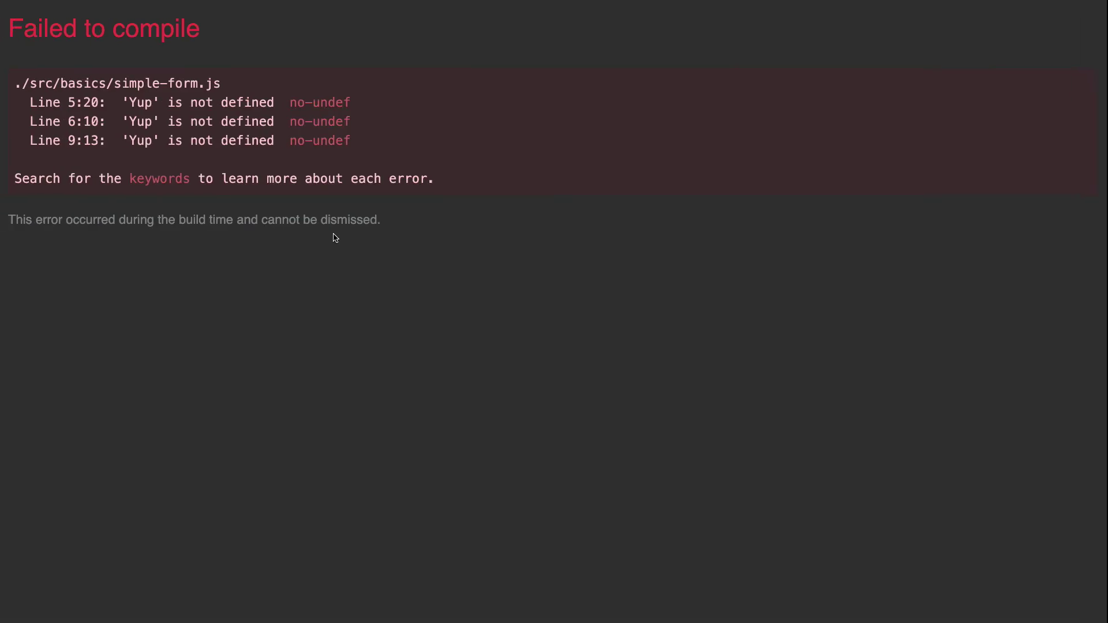
pyautogui.hotkey('ctrl', 'Right')
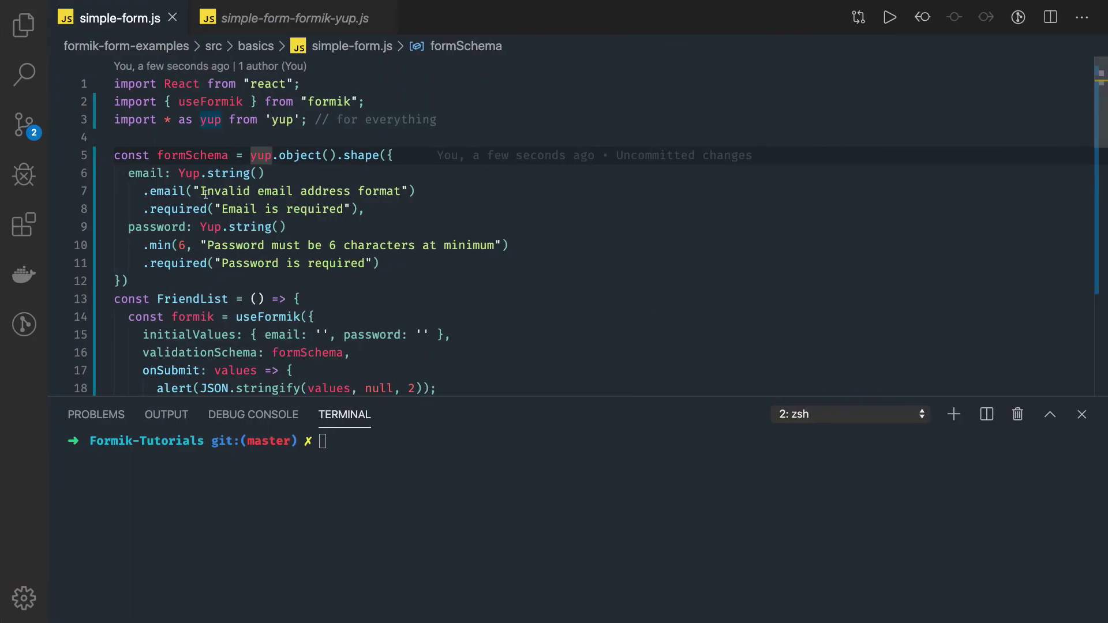
# - Fix the yup alias casing on line 3 and the lowercase yup in formSchema
pyautogui.click(215, 121)
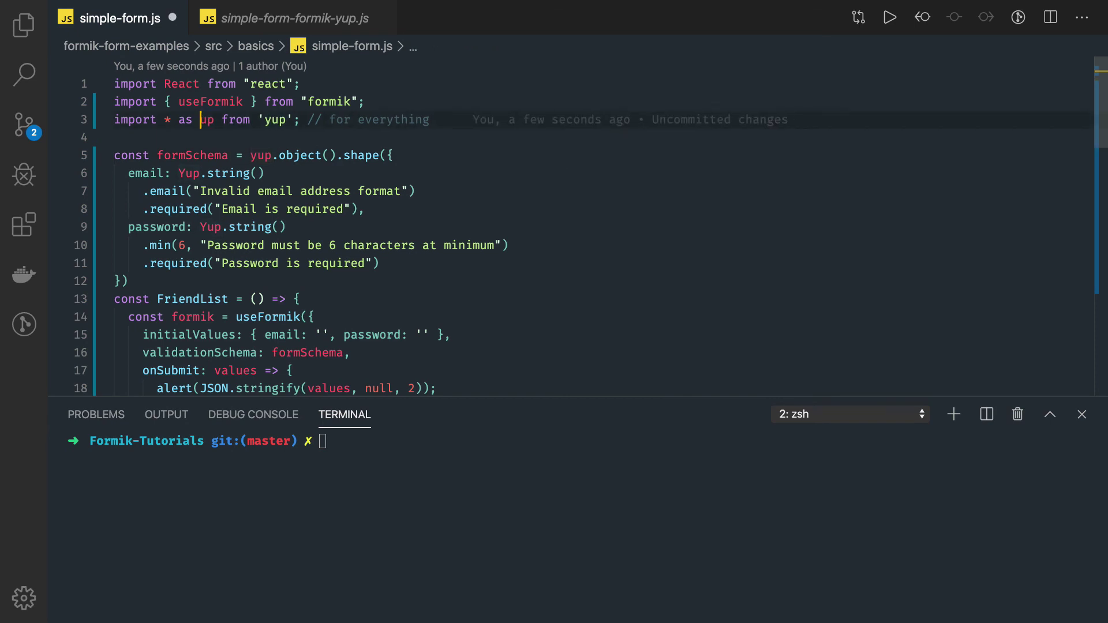
pyautogui.press('BackSpace')
pyautogui.write('Y')
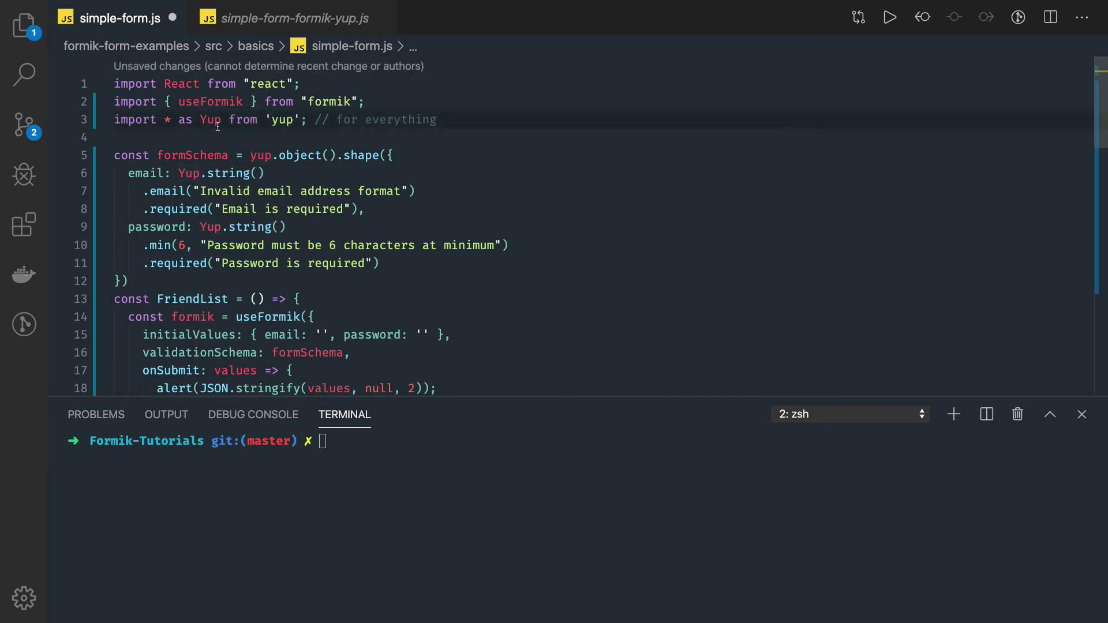
pyautogui.click(278, 120)
pyautogui.click(210, 119)
pyautogui.click(260, 155)
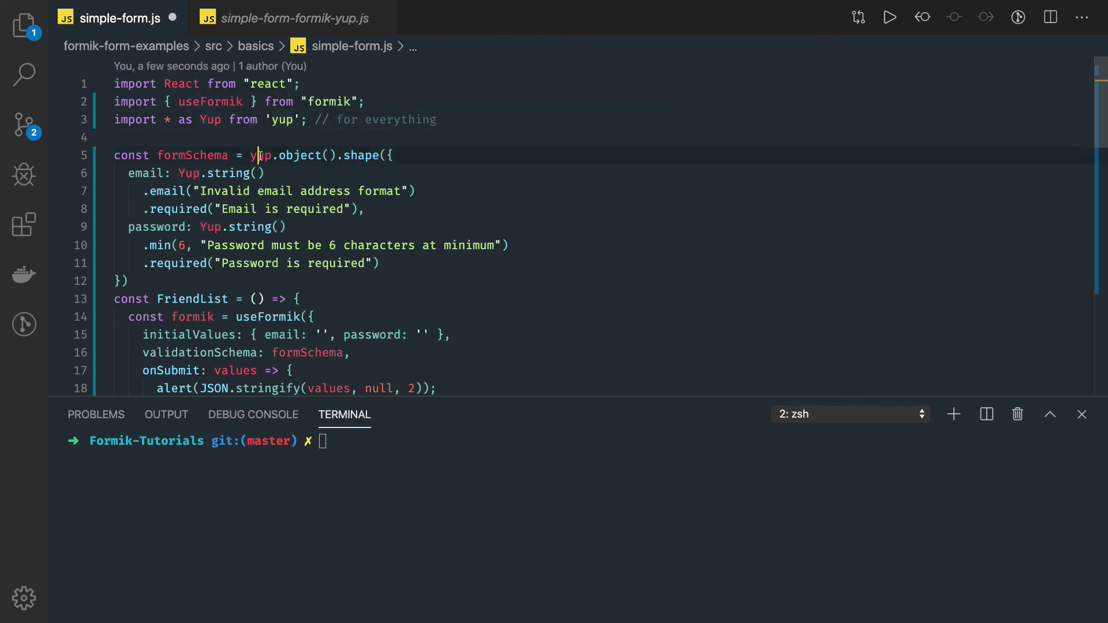
pyautogui.hotkey('shift', 'Left')
pyautogui.write('Y')
# - Save the fix, clear the old email, and submit the empty form to trigger validation
pyautogui.hotkey('ctrl', 's')
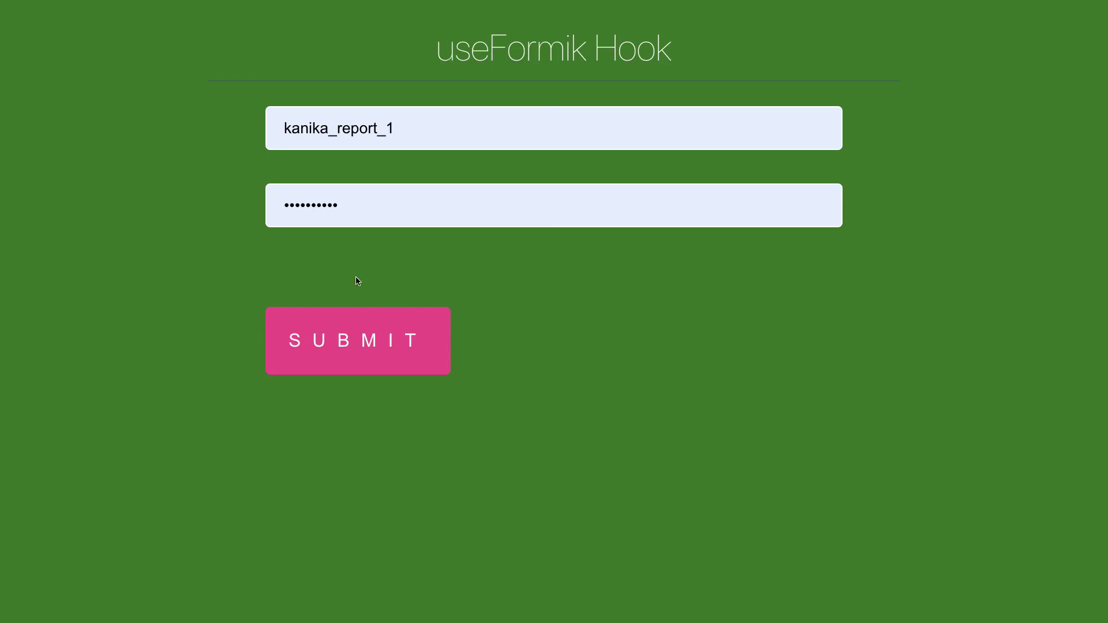
pyautogui.doubleClick(408, 129)
pyautogui.press('BackSpace')
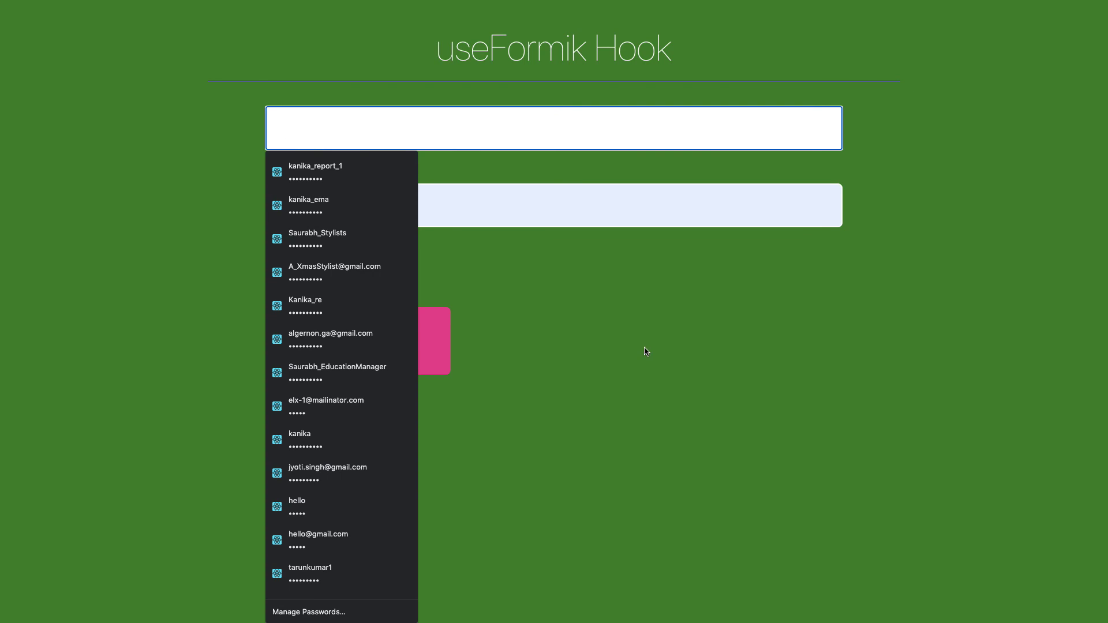
pyautogui.click(648, 350)
pyautogui.click(403, 328)
pyautogui.click(352, 140)
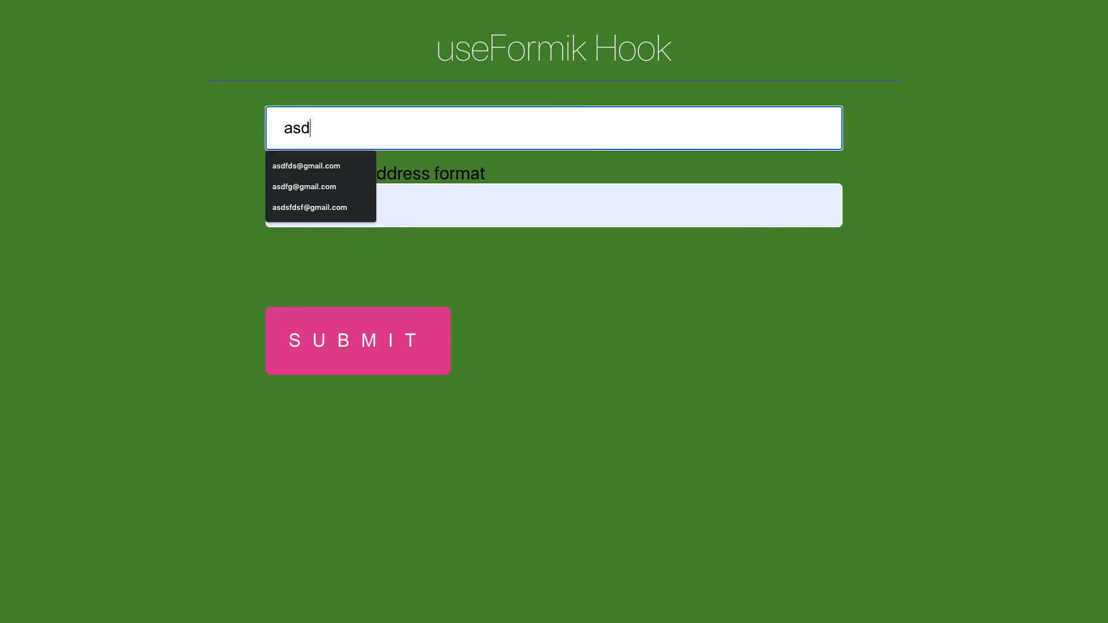
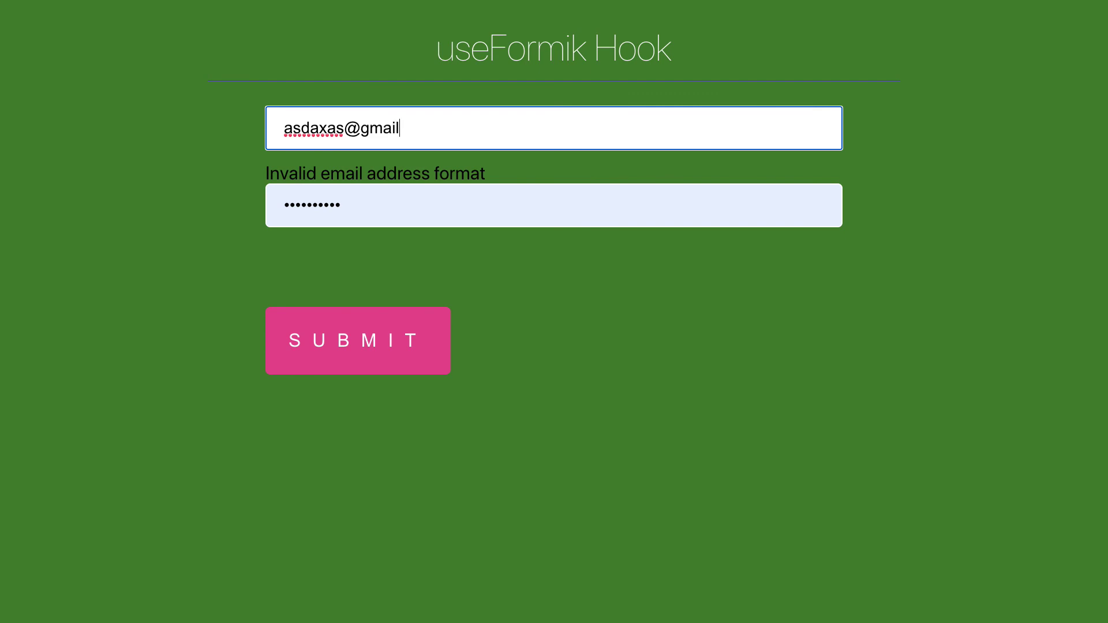
# - Select the formSchema block, then tidy empty line 20 inside useFormik
pyautogui.click(523, 262)
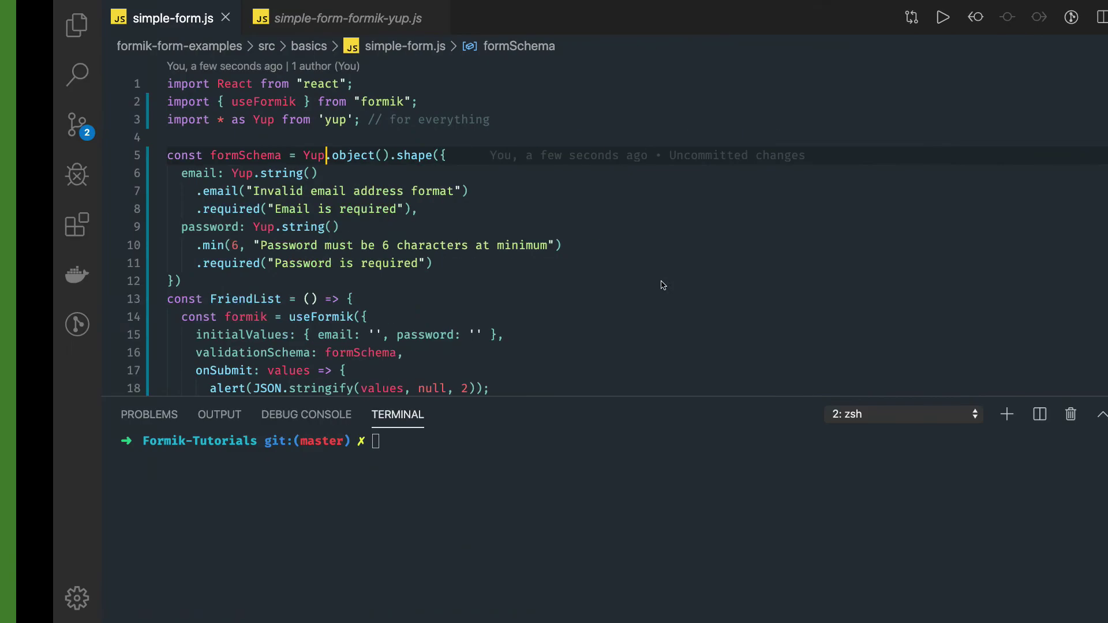
pyautogui.press('Down')
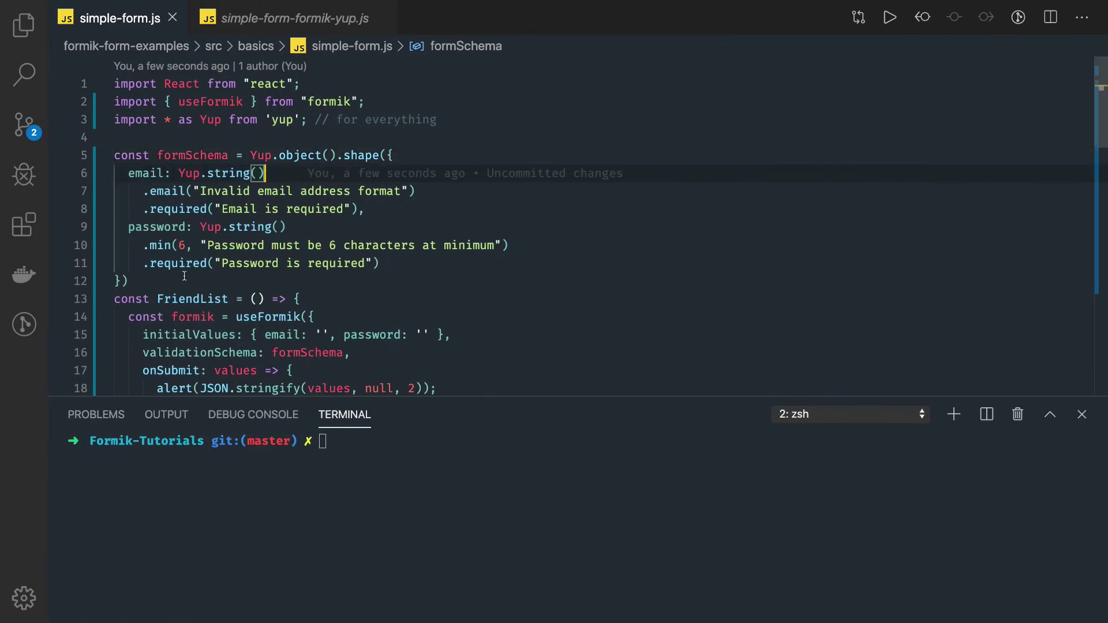
pyautogui.click(183, 280)
pyautogui.hotkey('shift', 'Up')
pyautogui.hotkey('shift', 'Up')
pyautogui.hotkey('shift', 'Up')
pyautogui.hotkey('shift', 'Home')
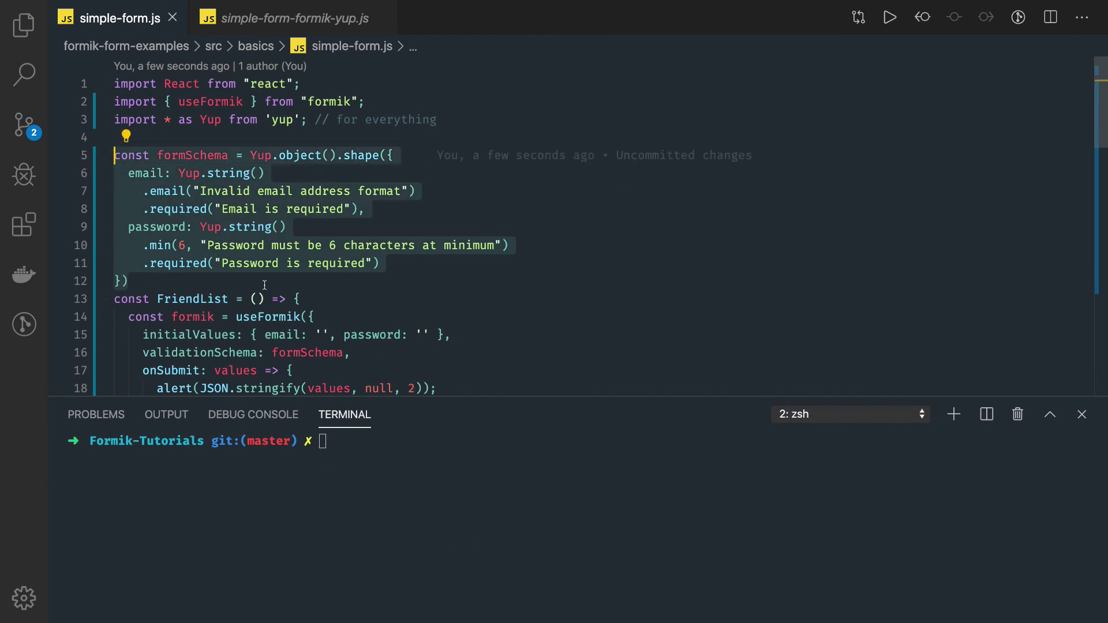
pyautogui.scroll(-3, 264, 285)
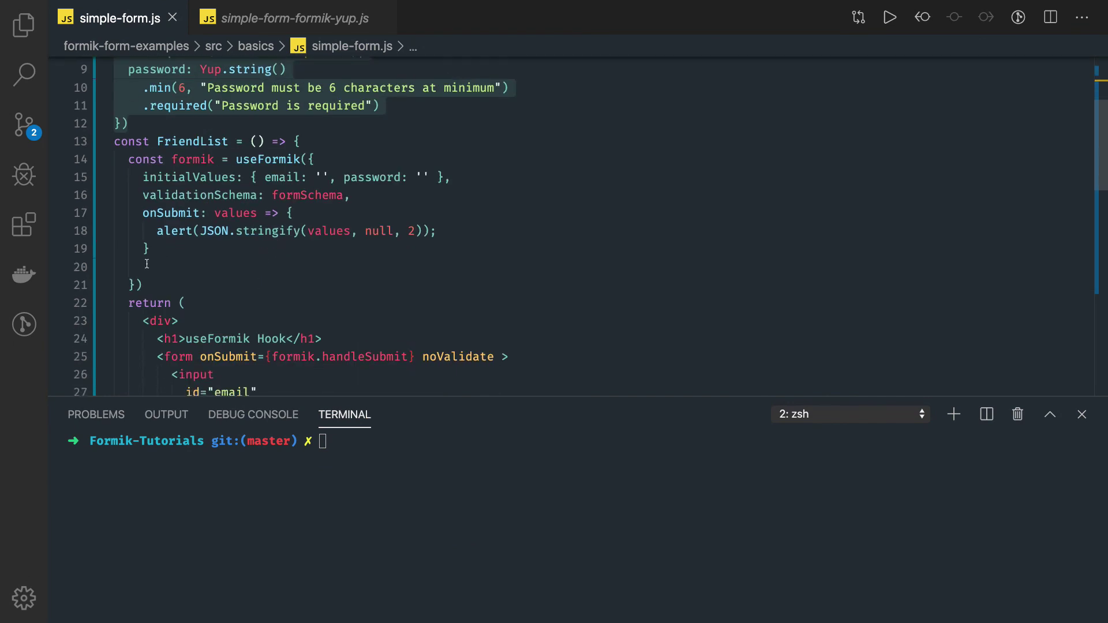
pyautogui.click(154, 258)
pyautogui.press('BackSpace')
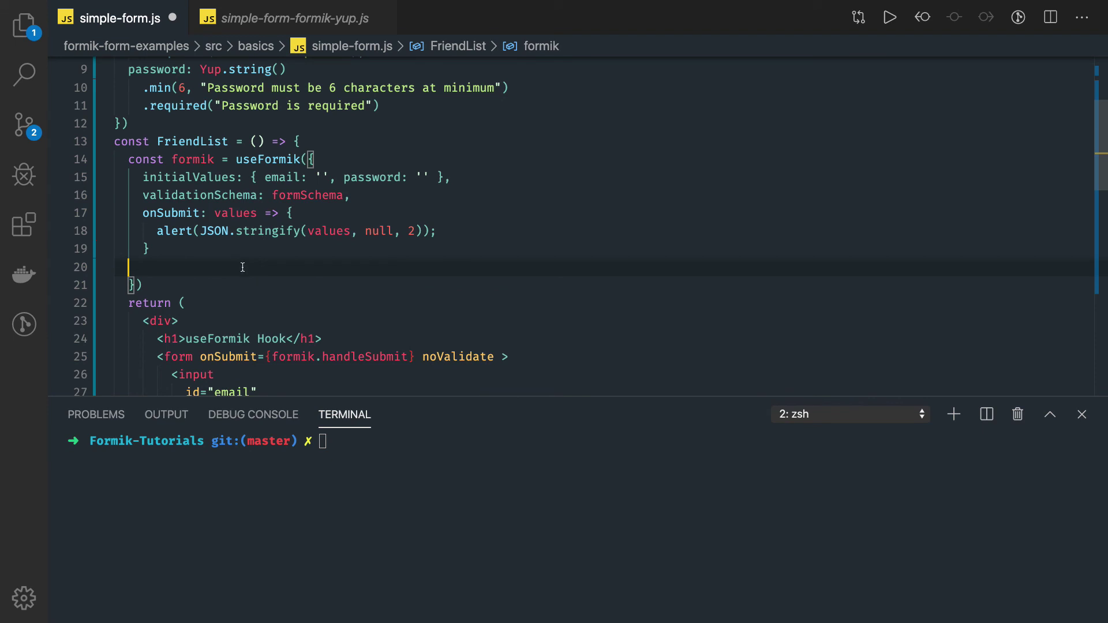
pyautogui.scroll(-1, 242, 267)
pyautogui.scroll(3, 261, 286)
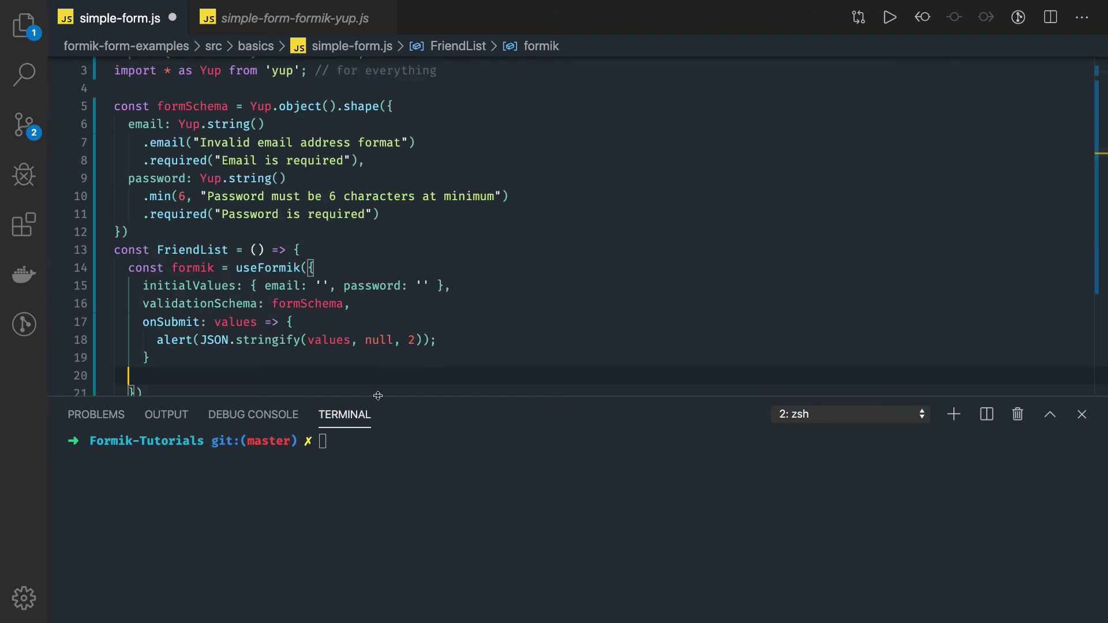
# - Hide the terminal and highlight formik, touched, values, handleChange and handleSubmit
pyautogui.moveTo(377, 397); pyautogui.dragTo(374, 589)
pyautogui.scroll(-4, 378, 375)
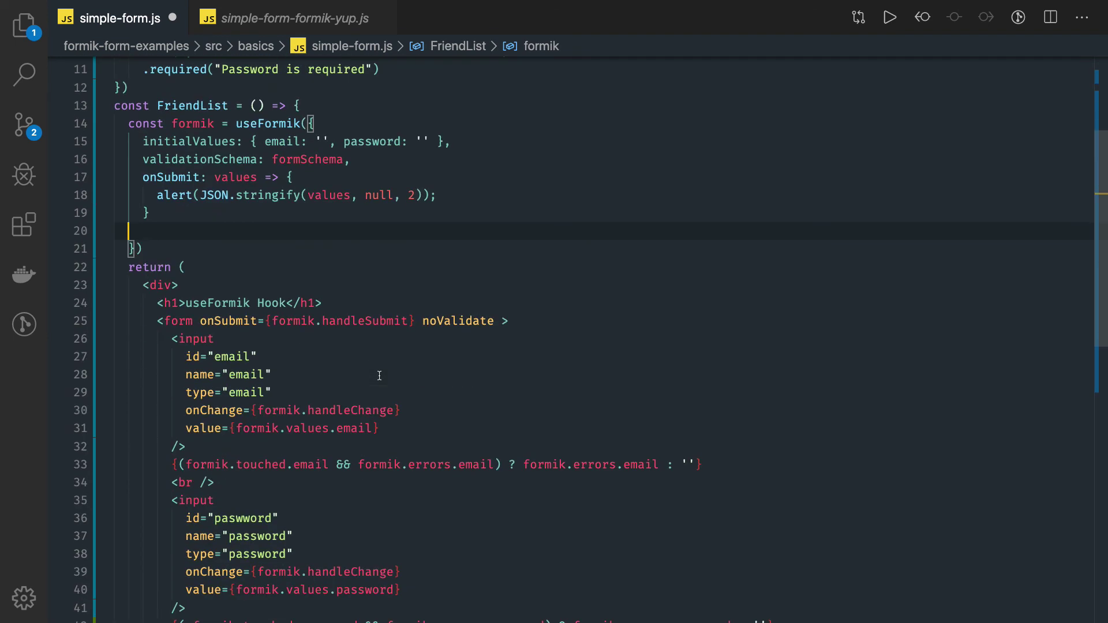
pyautogui.scroll(-5, 297, 359)
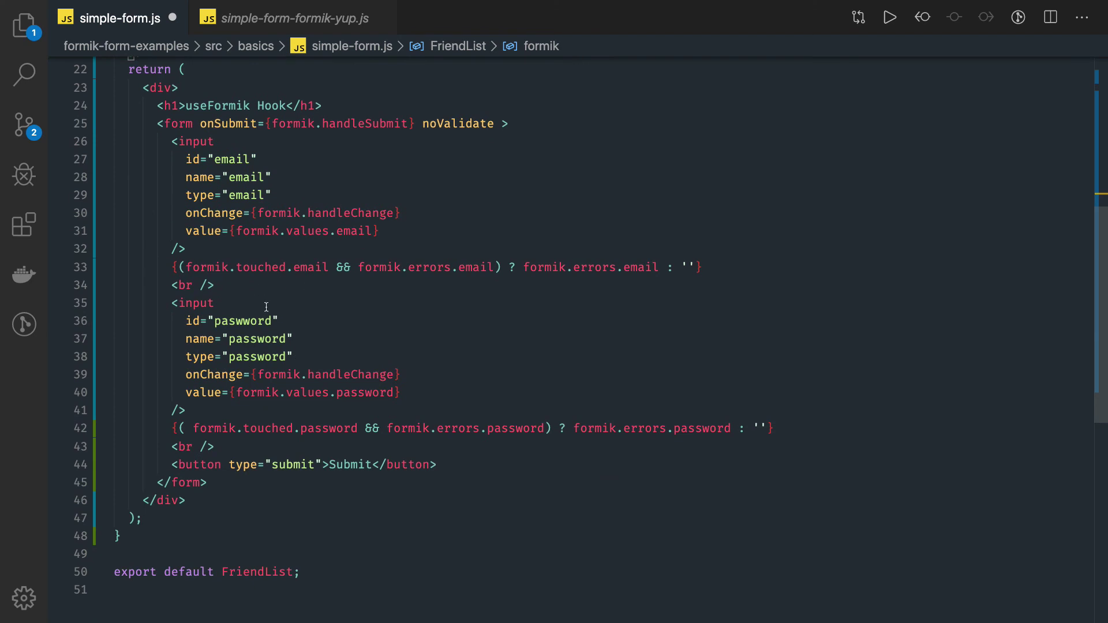
pyautogui.scroll(4, 265, 256)
pyautogui.scroll(2, 252, 217)
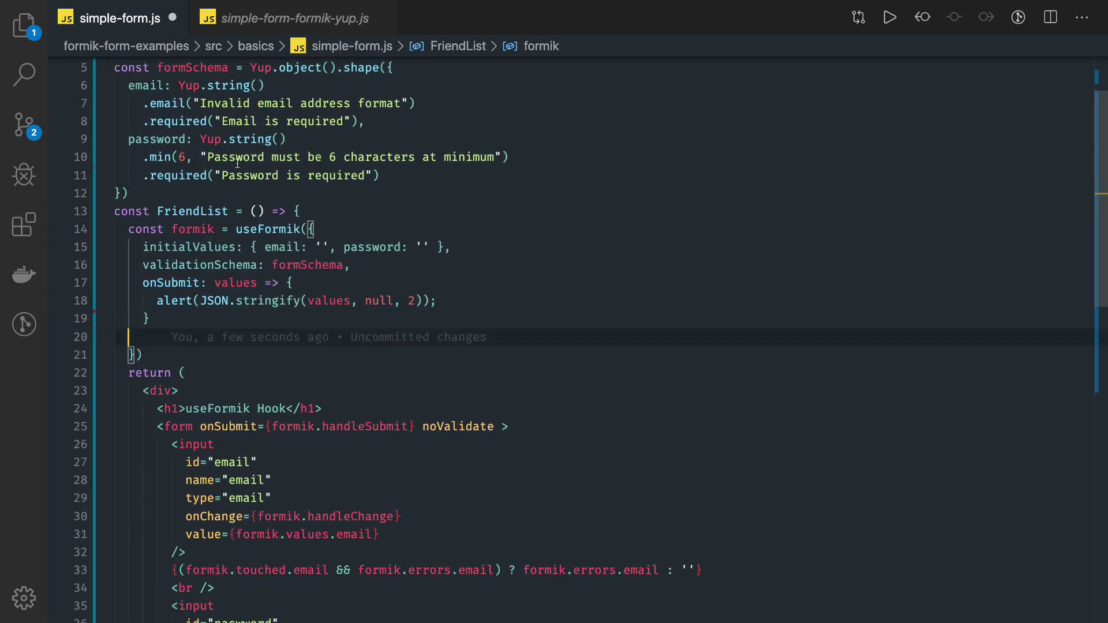
pyautogui.scroll(2, 235, 162)
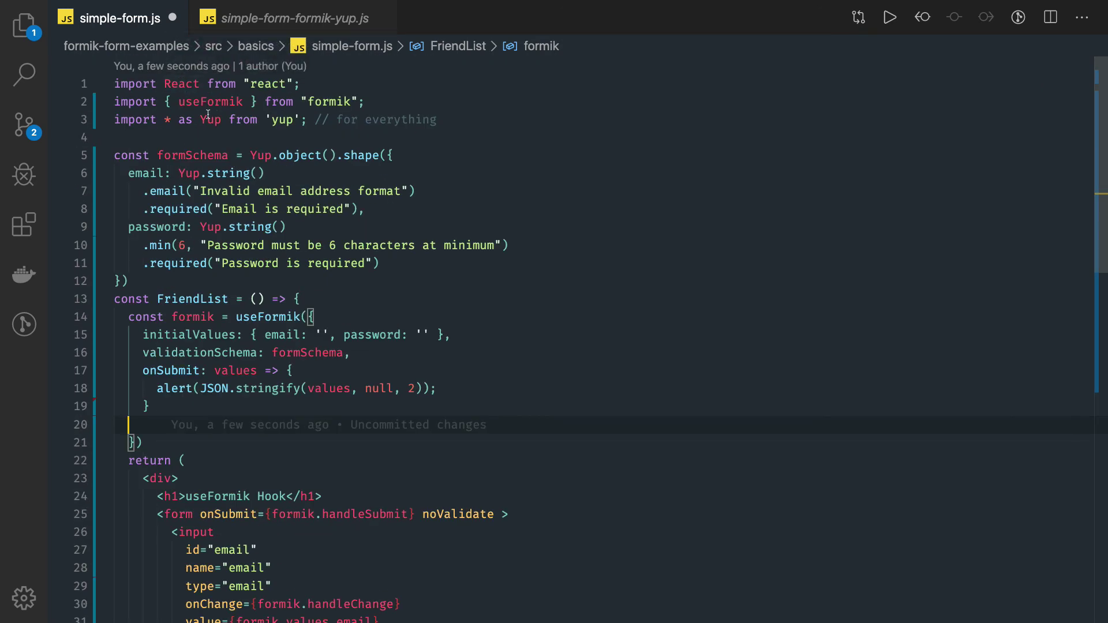
pyautogui.scroll(-1, 232, 304)
pyautogui.scroll(1, 231, 279)
pyautogui.scroll(-3, 246, 227)
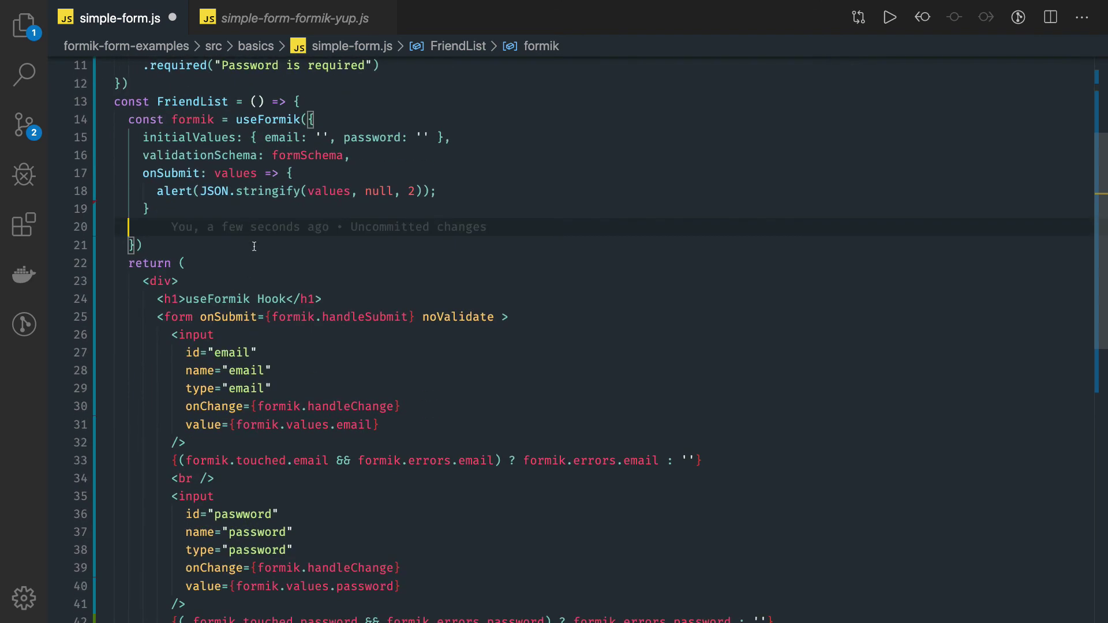
pyautogui.scroll(2, 255, 232)
pyautogui.scroll(2, 254, 232)
pyautogui.click(199, 265)
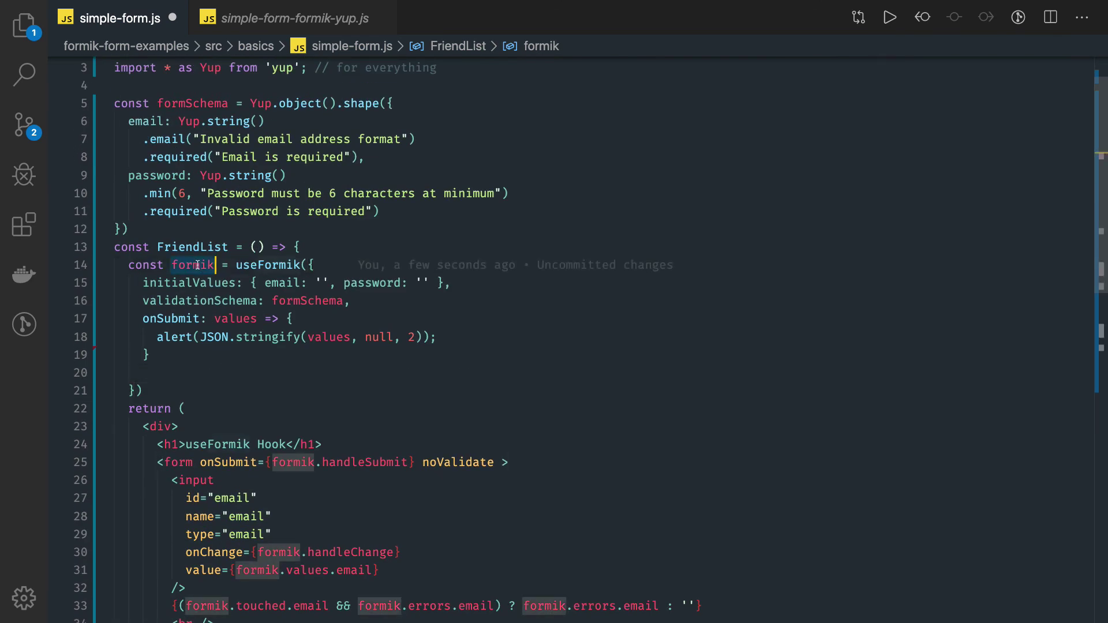
pyautogui.scroll(-2, 260, 350)
pyautogui.scroll(-5, 260, 349)
pyautogui.click(257, 305)
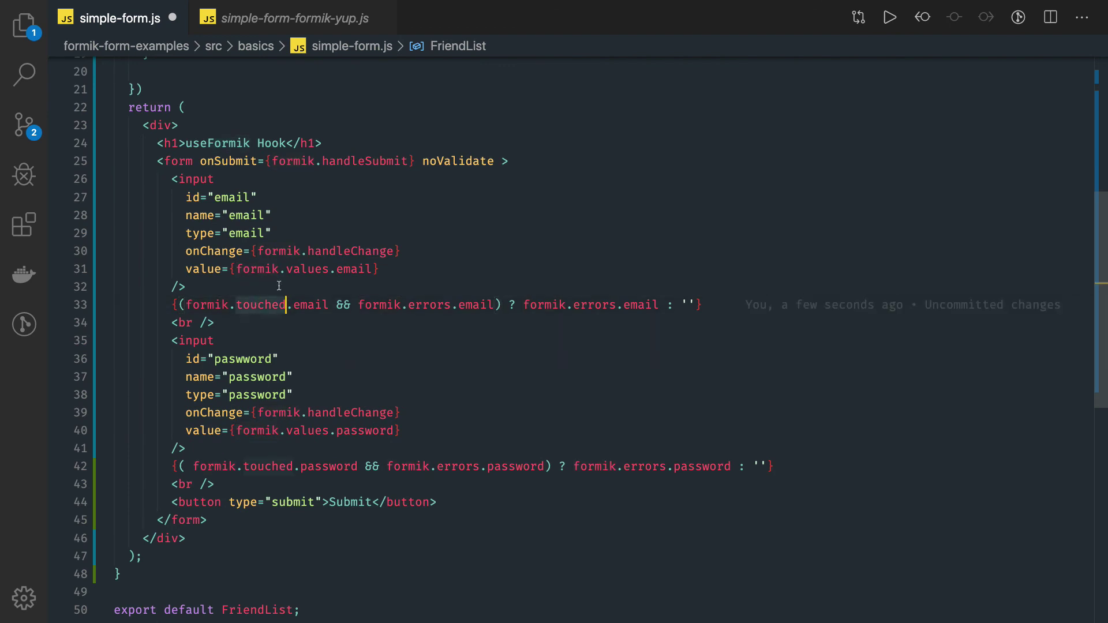
pyautogui.click(306, 271)
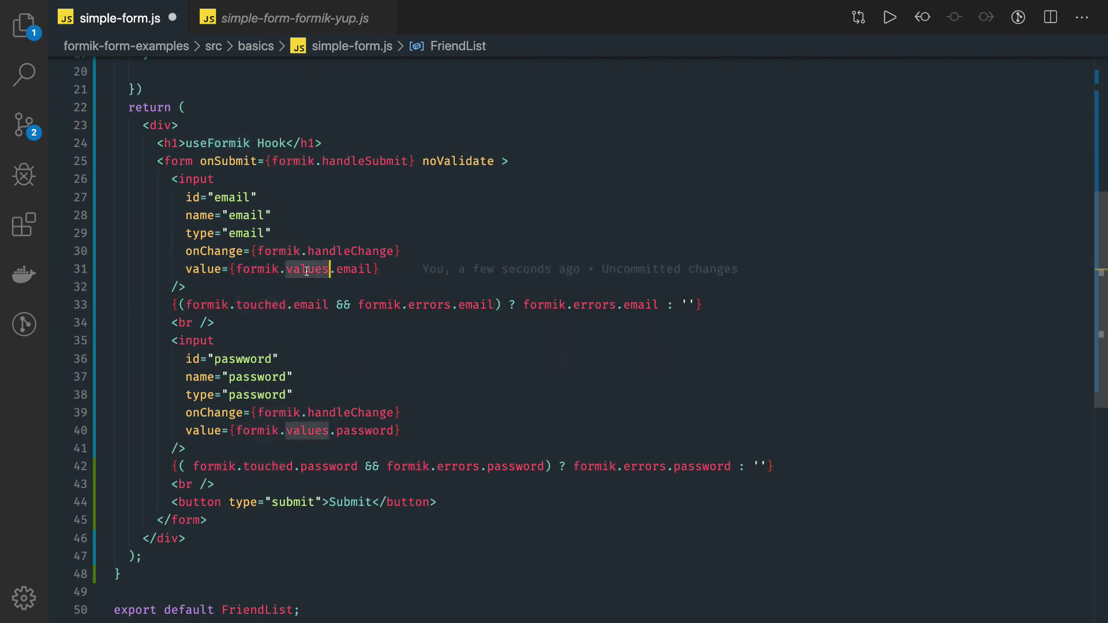
pyautogui.click(337, 413)
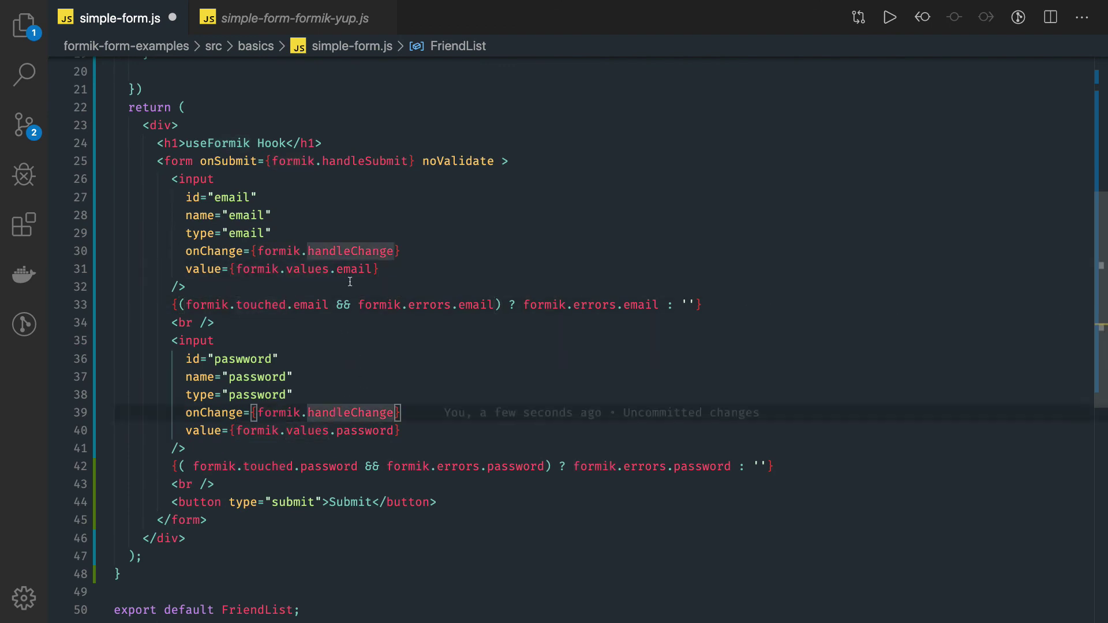
pyautogui.doubleClick(355, 155)
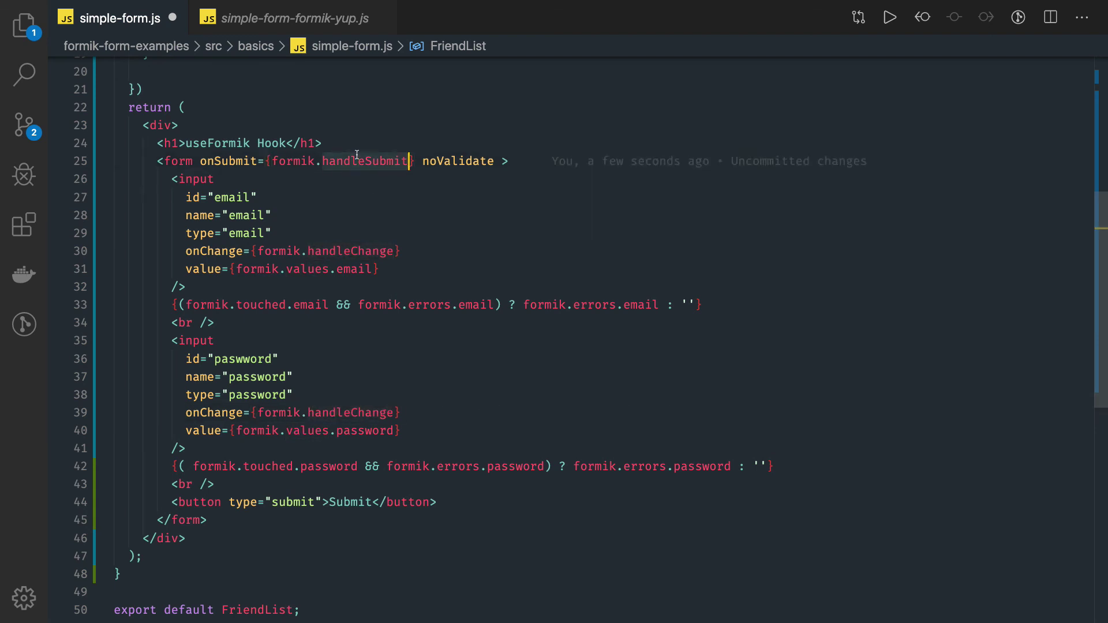
pyautogui.scroll(5, 355, 154)
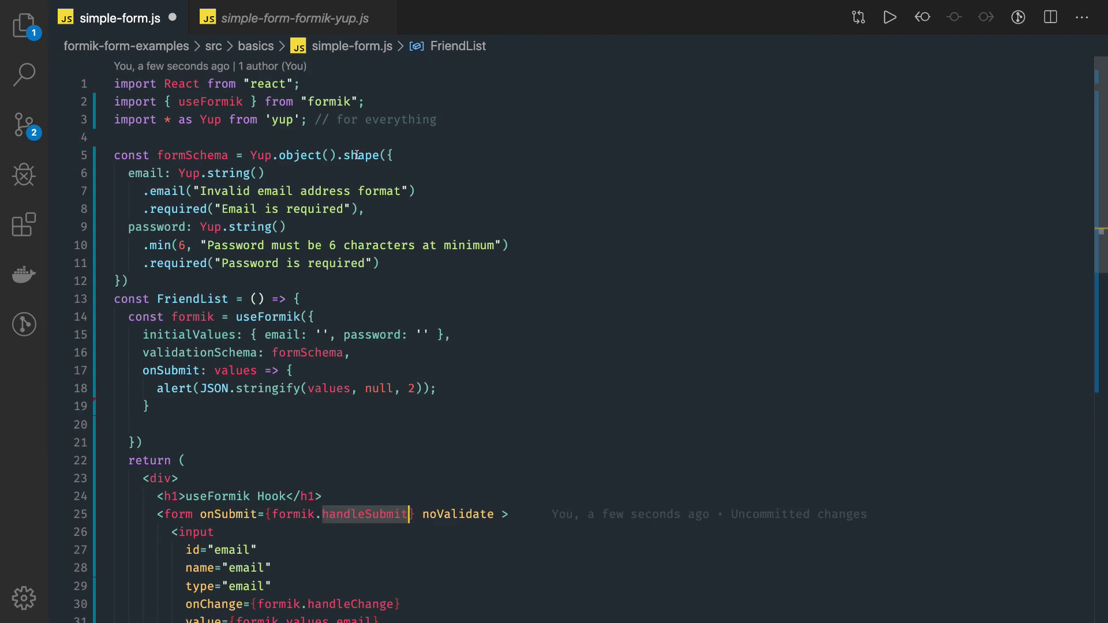